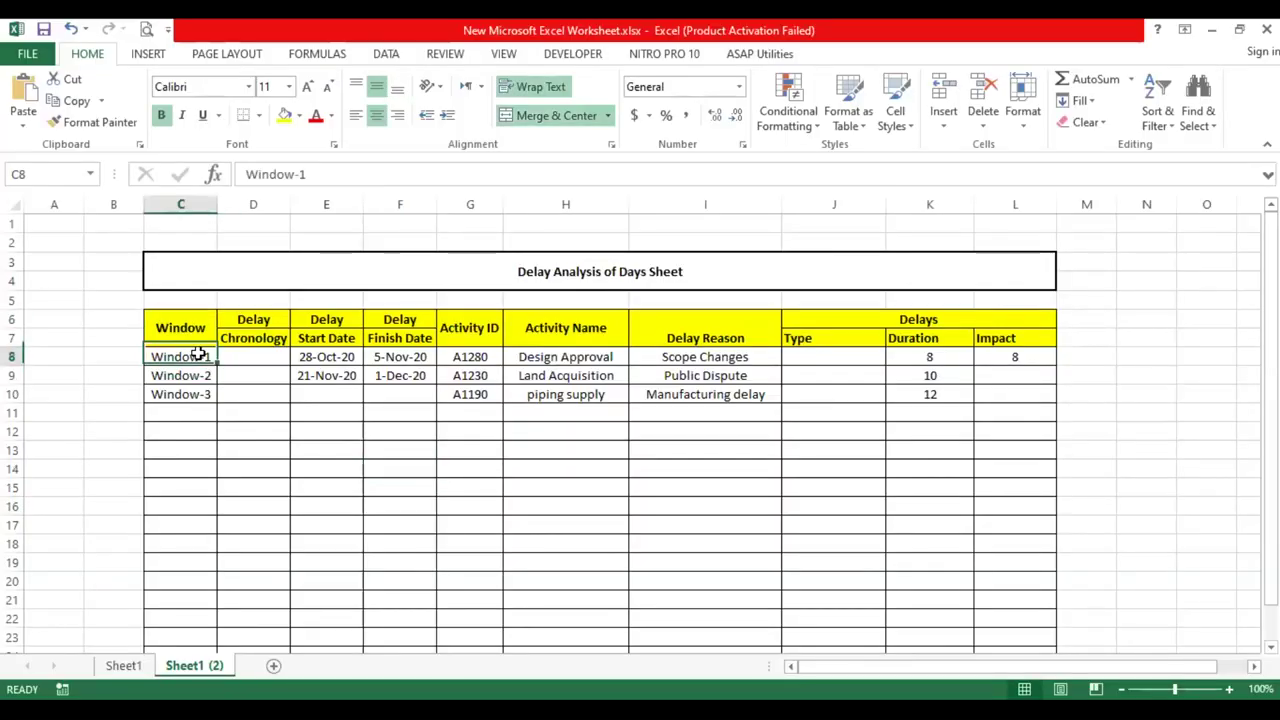
# Examine the Window-1 to Window-3 entries and the Delay Chronology heading of the delay analysis table.
pyautogui.click(199, 378)
pyautogui.click(192, 354)
pyautogui.click(195, 375)
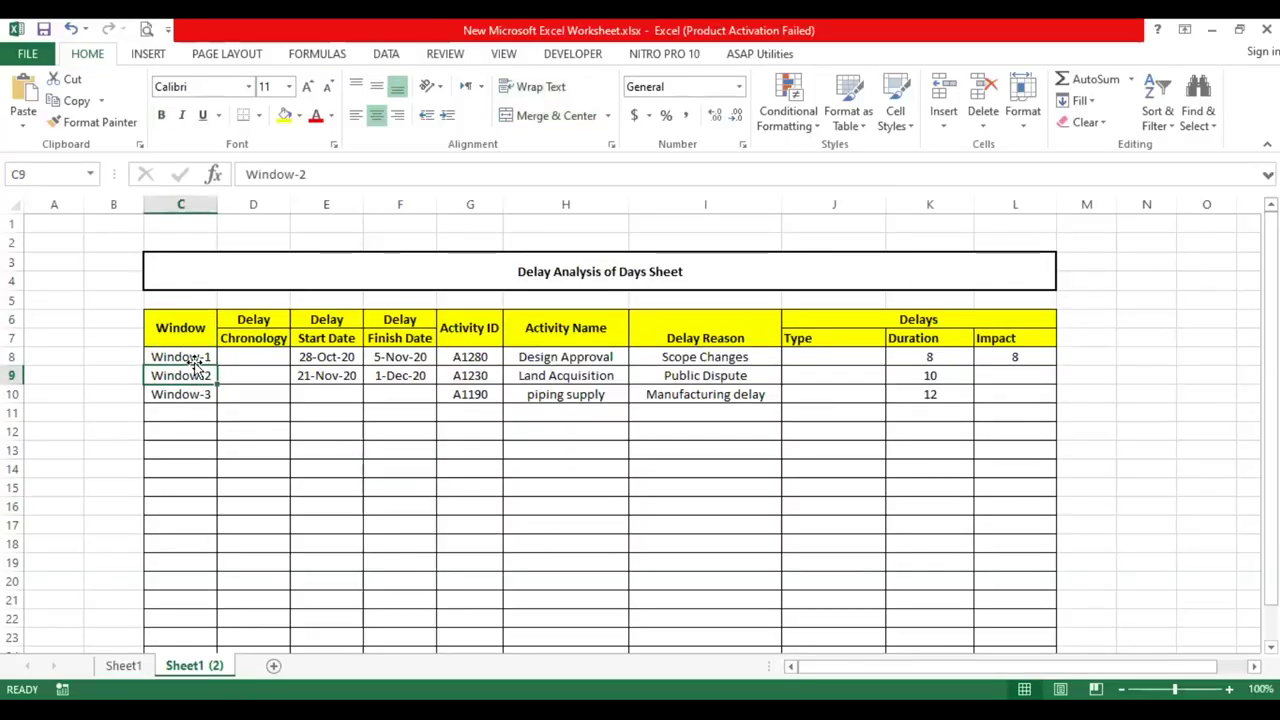
pyautogui.click(195, 358)
pyautogui.click(191, 375)
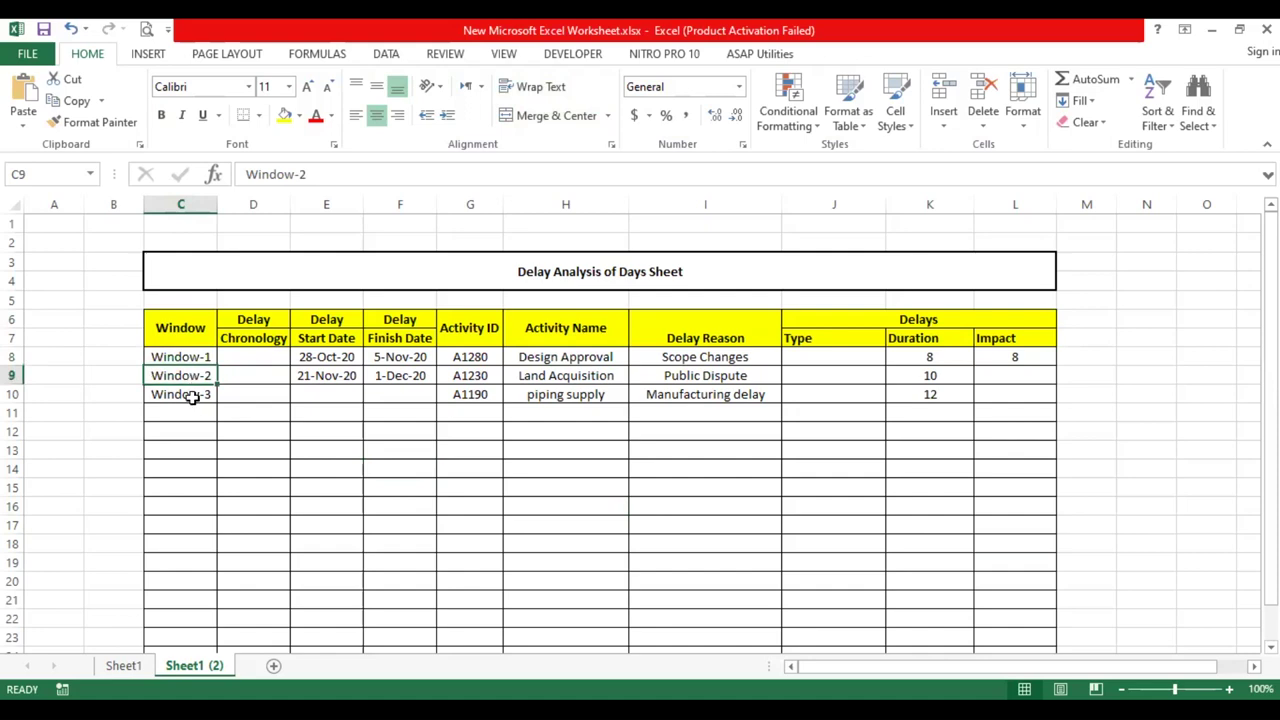
pyautogui.click(191, 394)
pyautogui.click(267, 316)
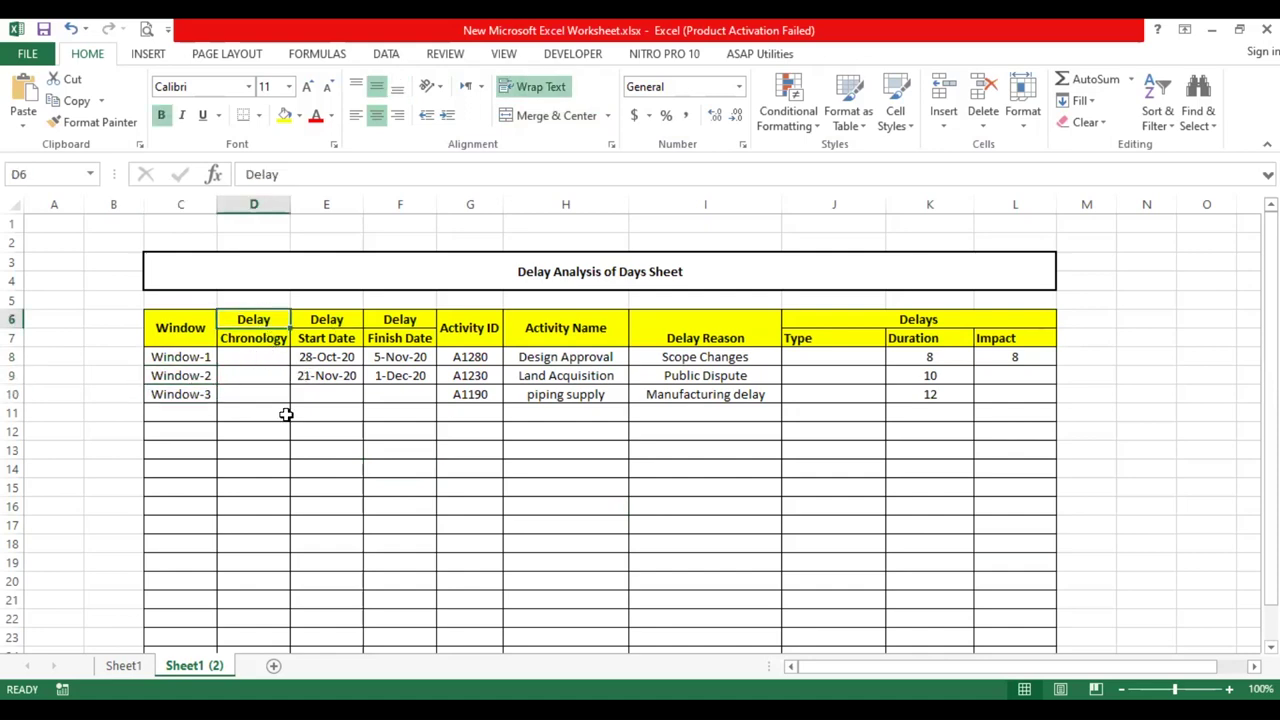
# Clear the delay start dates, delay finish dates and activity IDs of all three windows in E8:G10.
pyautogui.click(339, 360)
pyautogui.moveTo(343, 360); pyautogui.dragTo(465, 397)
pyautogui.press('Delete')
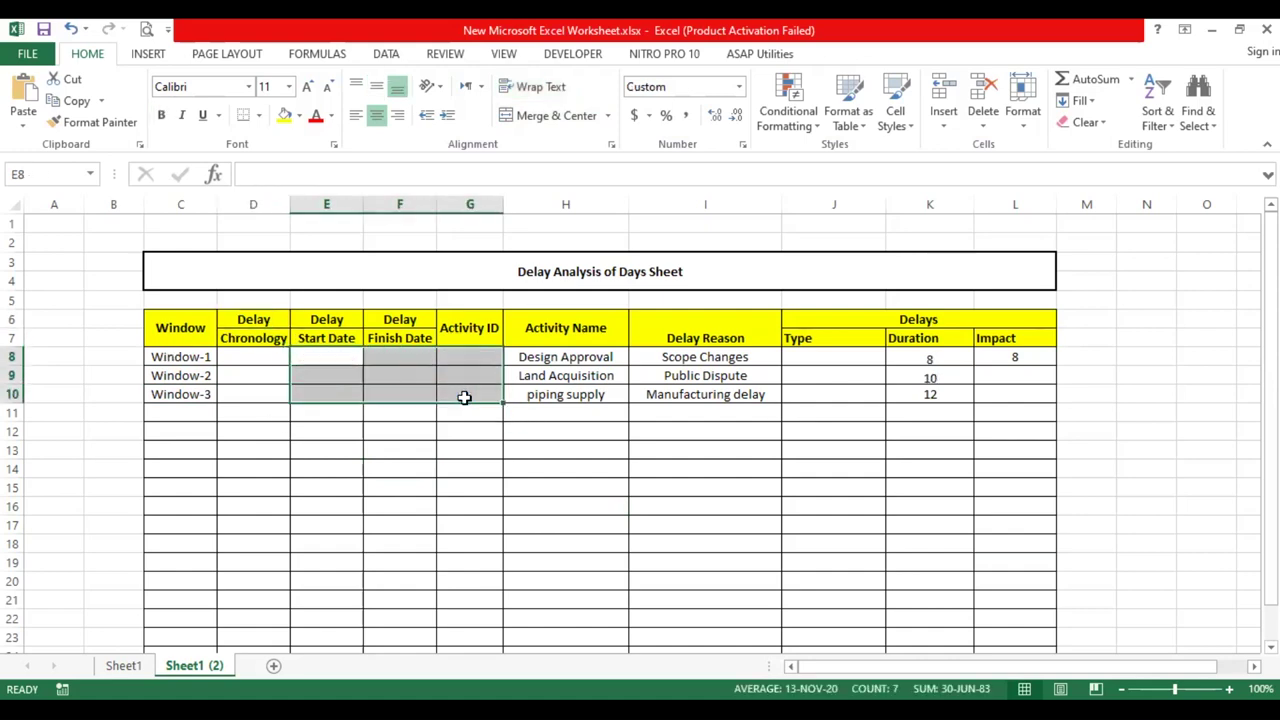
pyautogui.moveTo(515, 468); pyautogui.dragTo(480, 468)
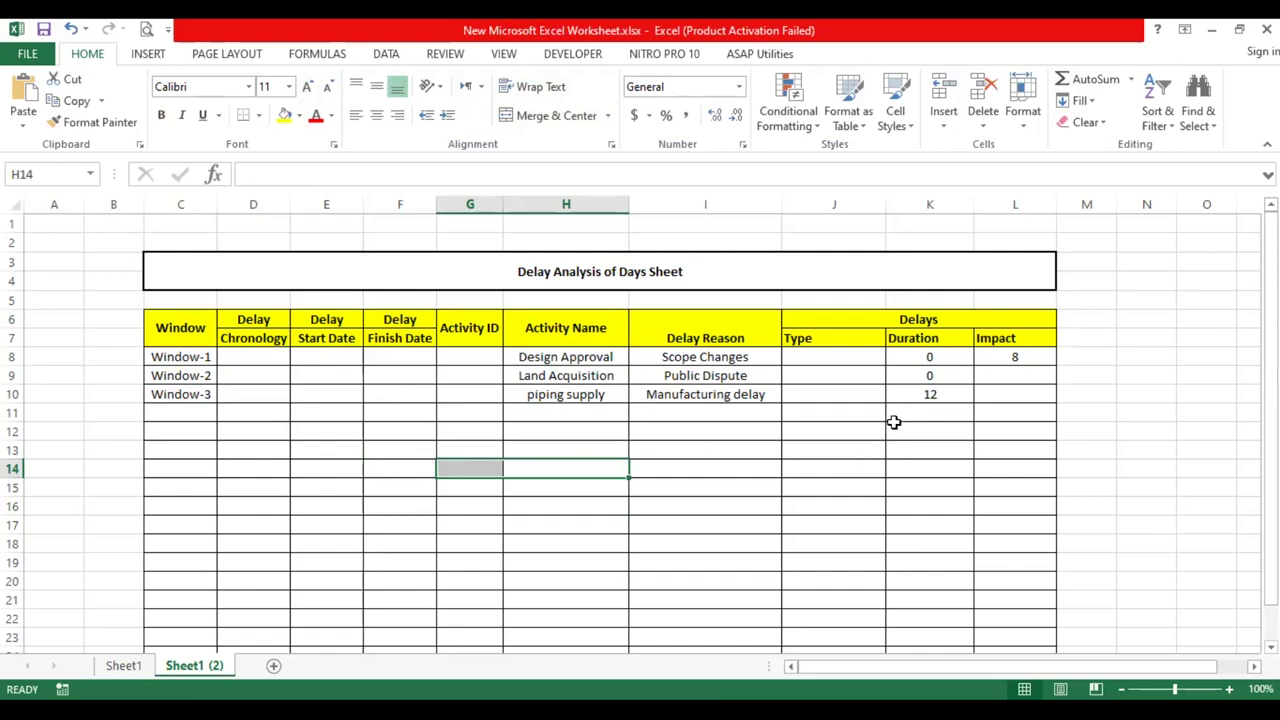
pyautogui.moveTo(915, 358); pyautogui.dragTo(994, 400)
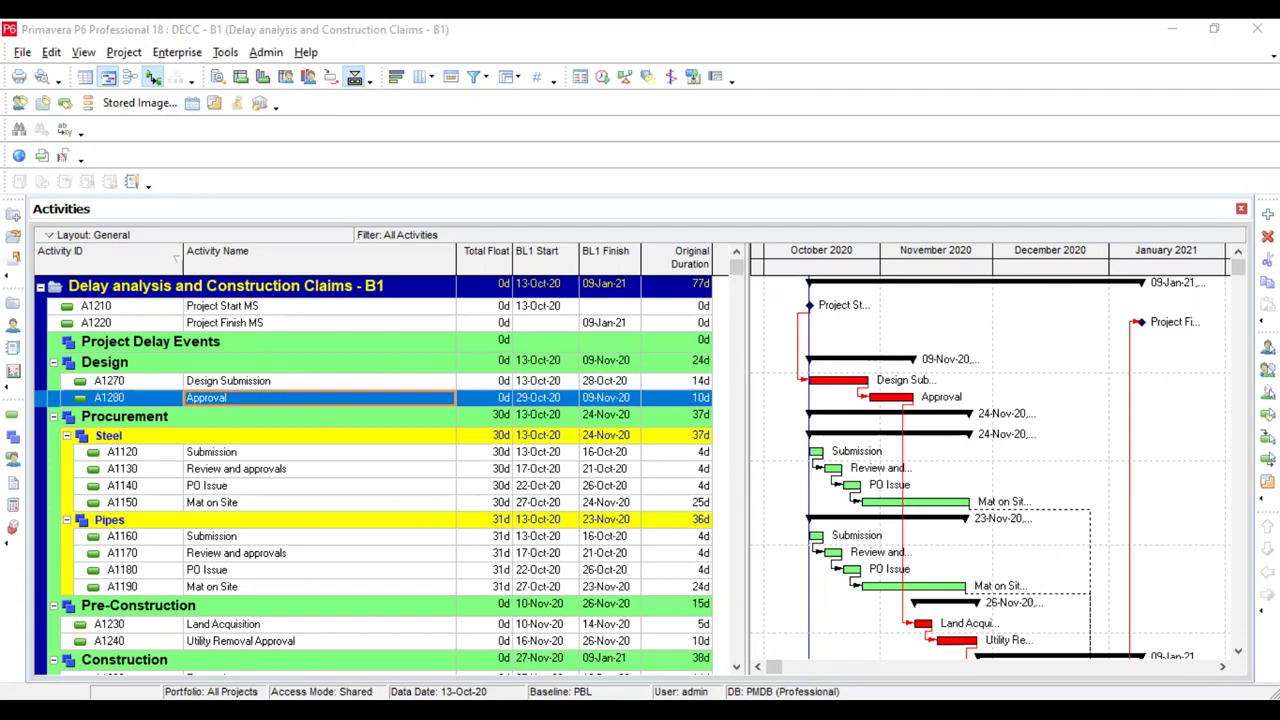
# Switch to Excel and examine the window, delay chronology, and window start and finish date columns on Sheet1 (3).
pyautogui.hotkey('alt', 'Tab')
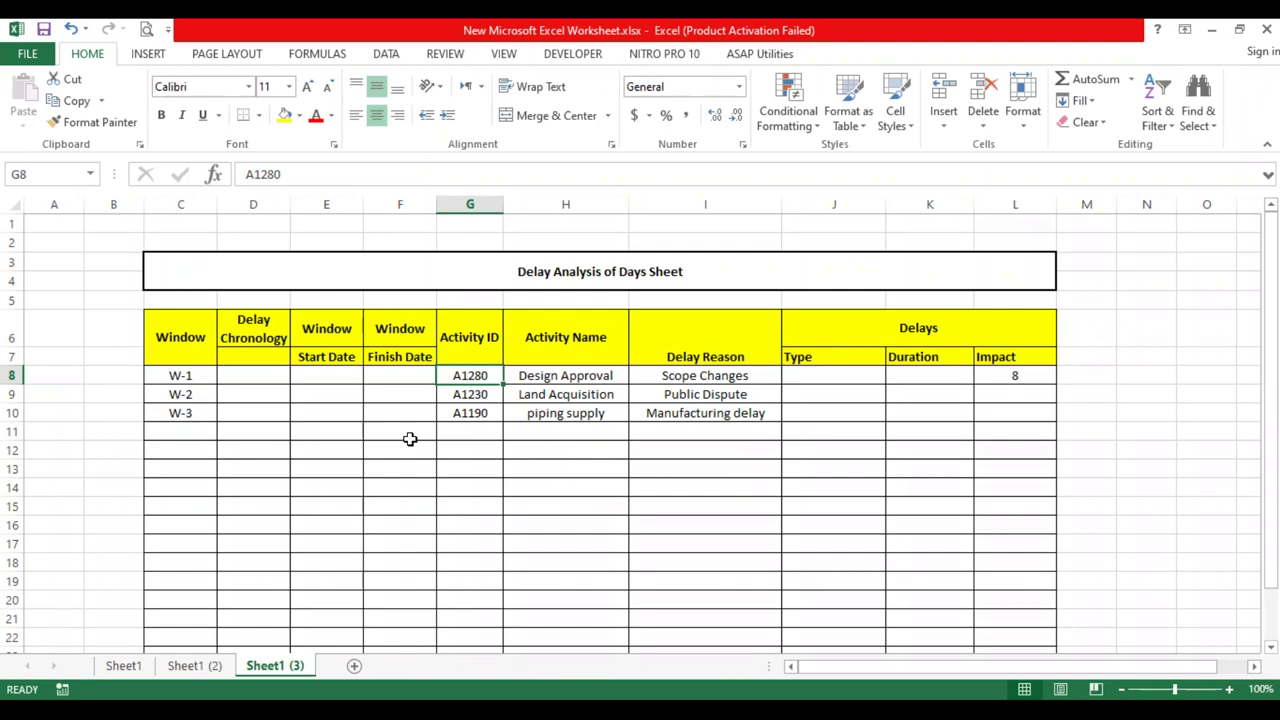
pyautogui.click(192, 353)
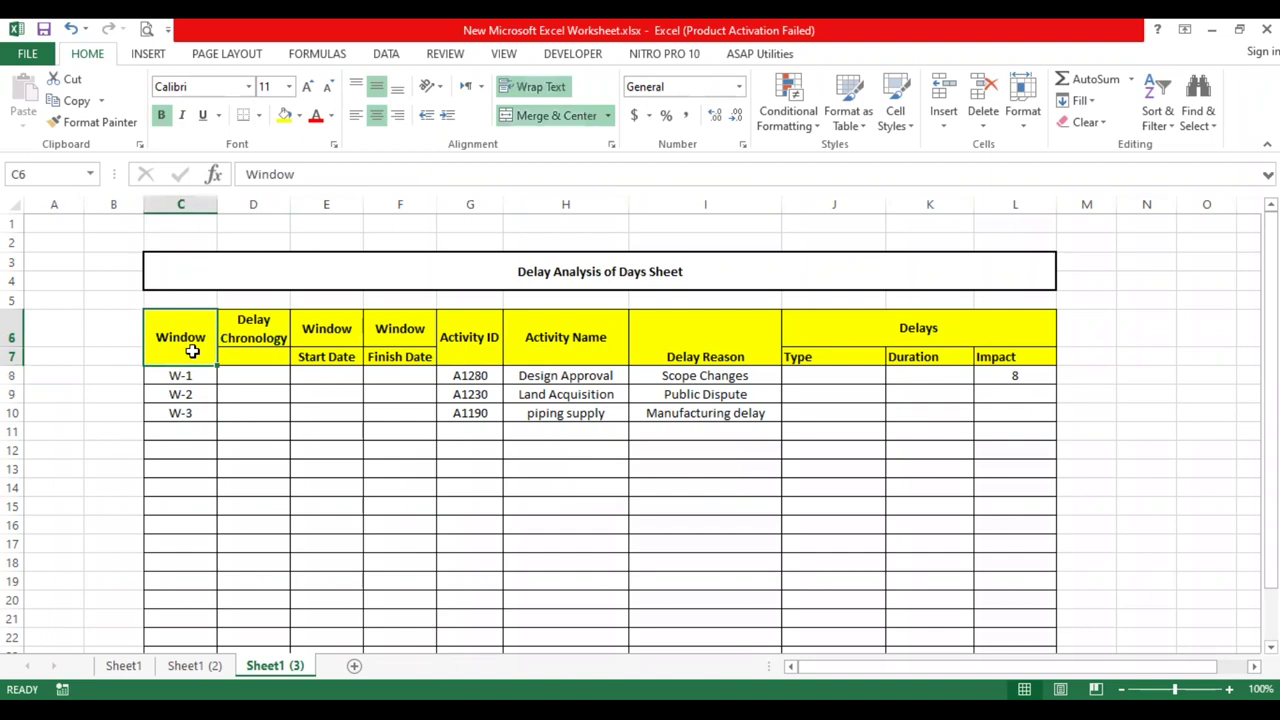
pyautogui.click(192, 374)
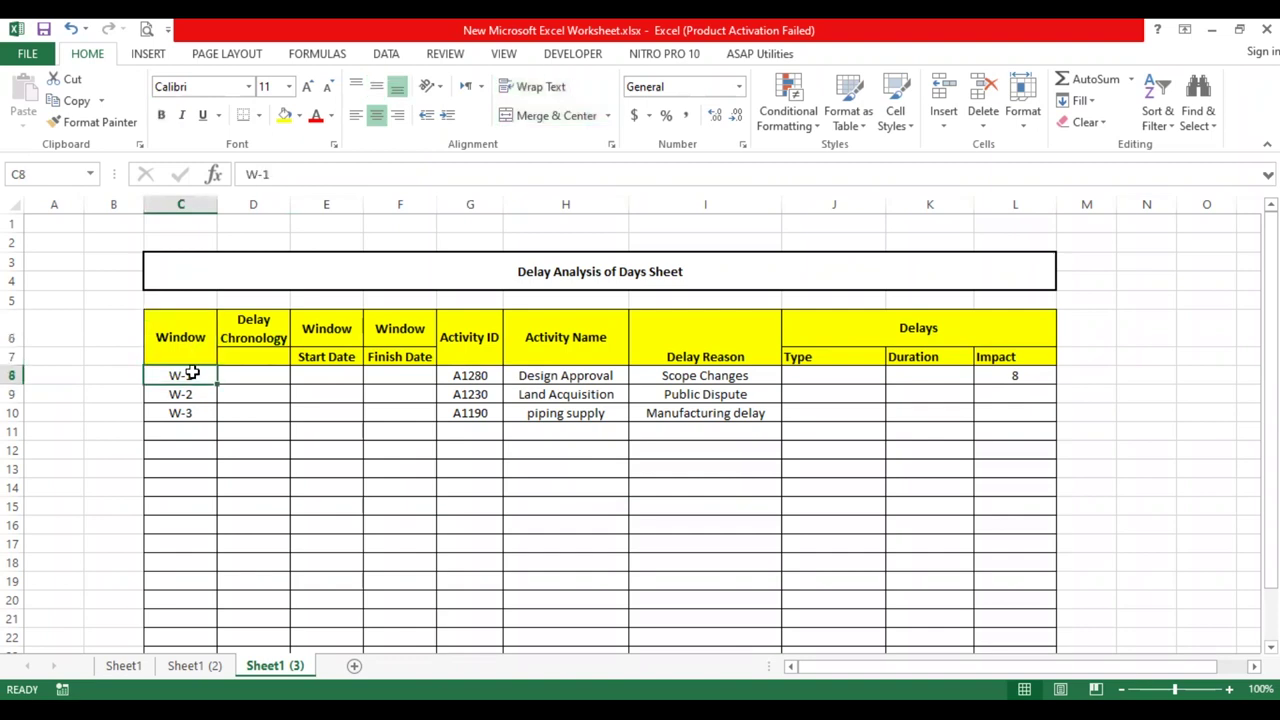
pyautogui.click(195, 394)
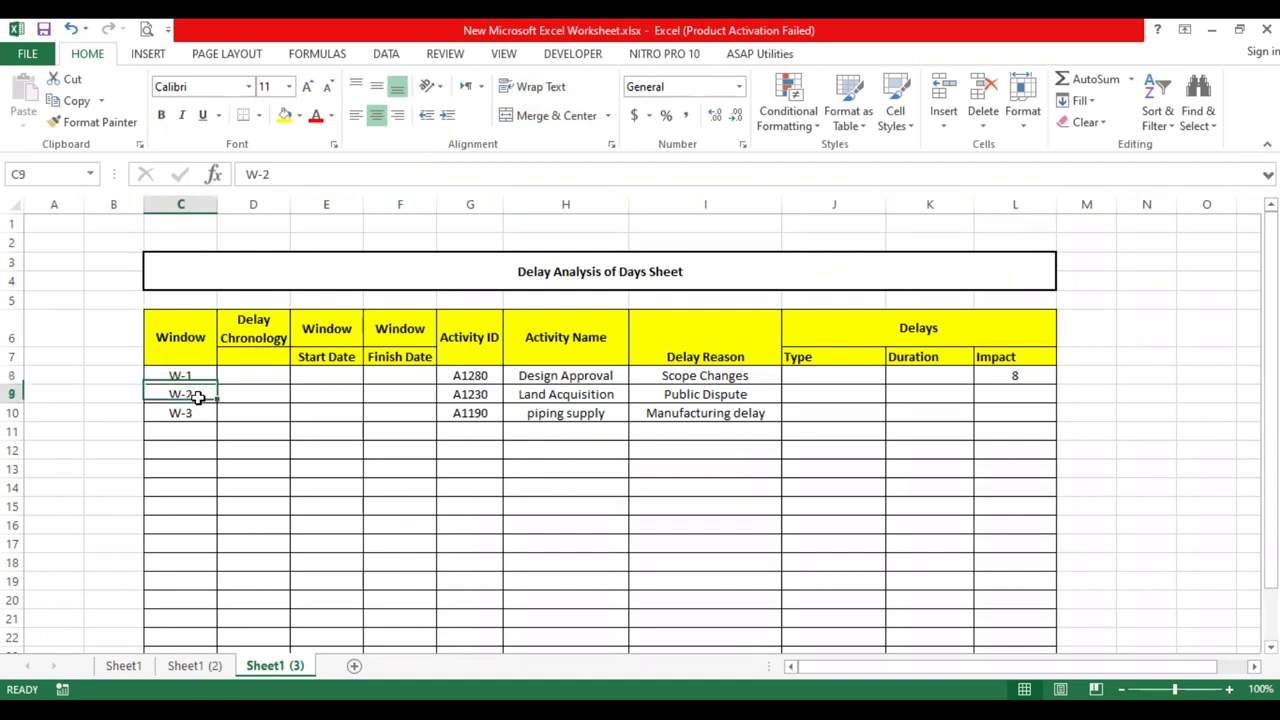
pyautogui.click(194, 370)
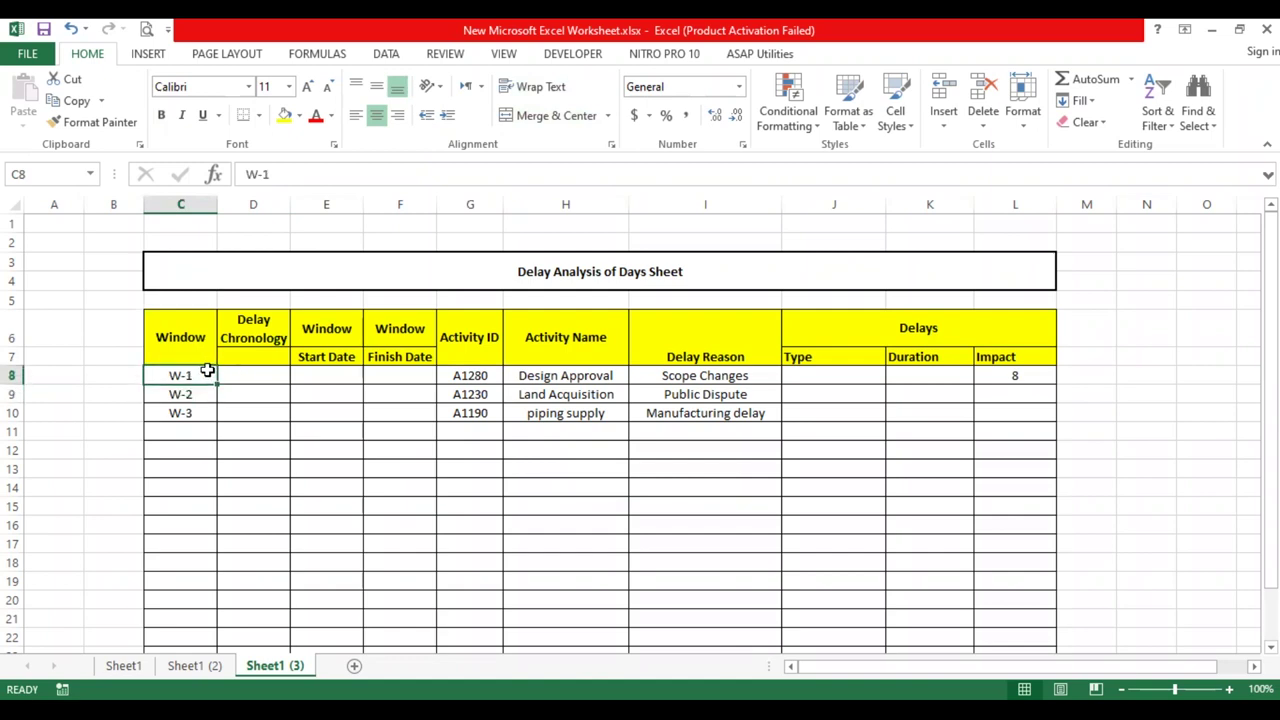
pyautogui.click(254, 373)
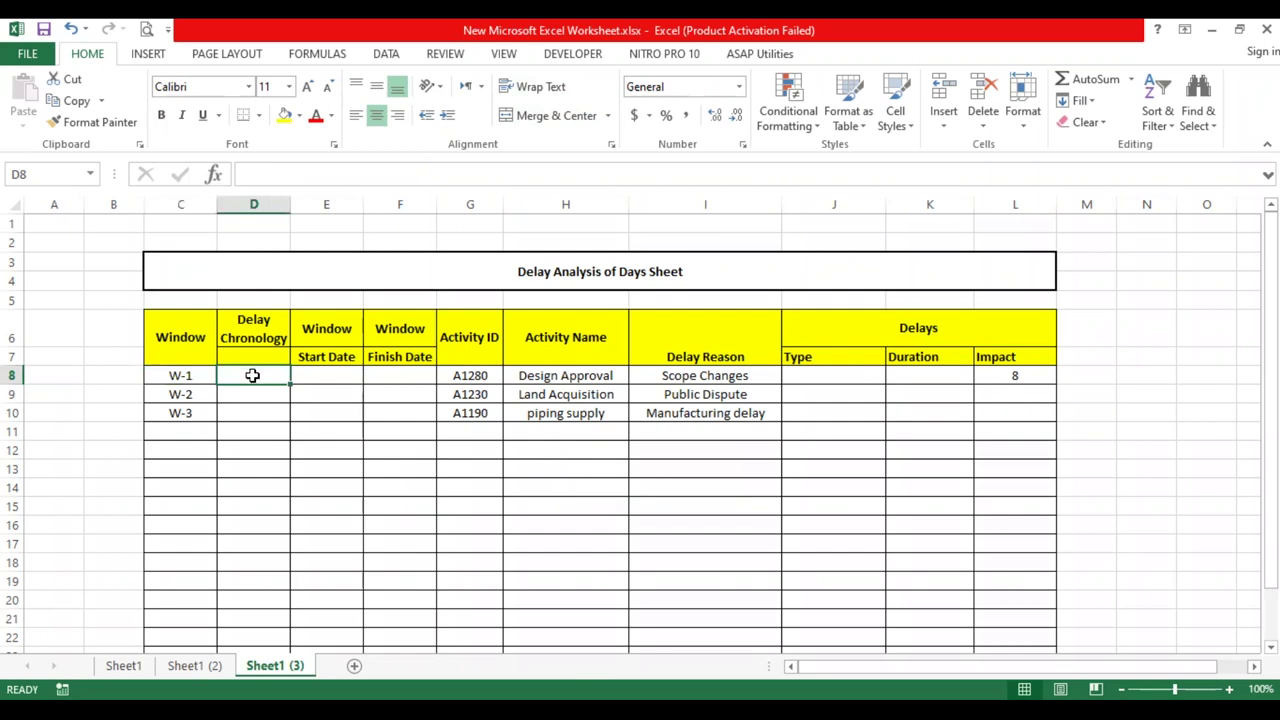
pyautogui.click(178, 378)
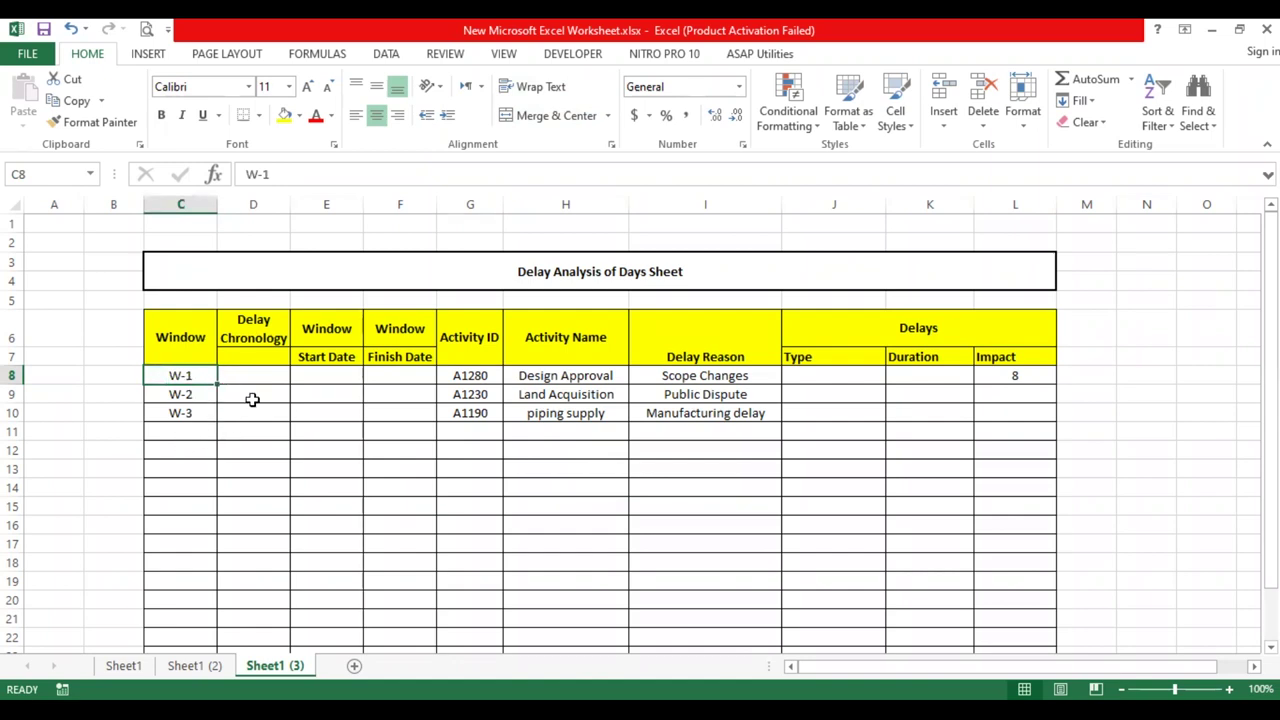
pyautogui.click(327, 329)
pyautogui.click(338, 355)
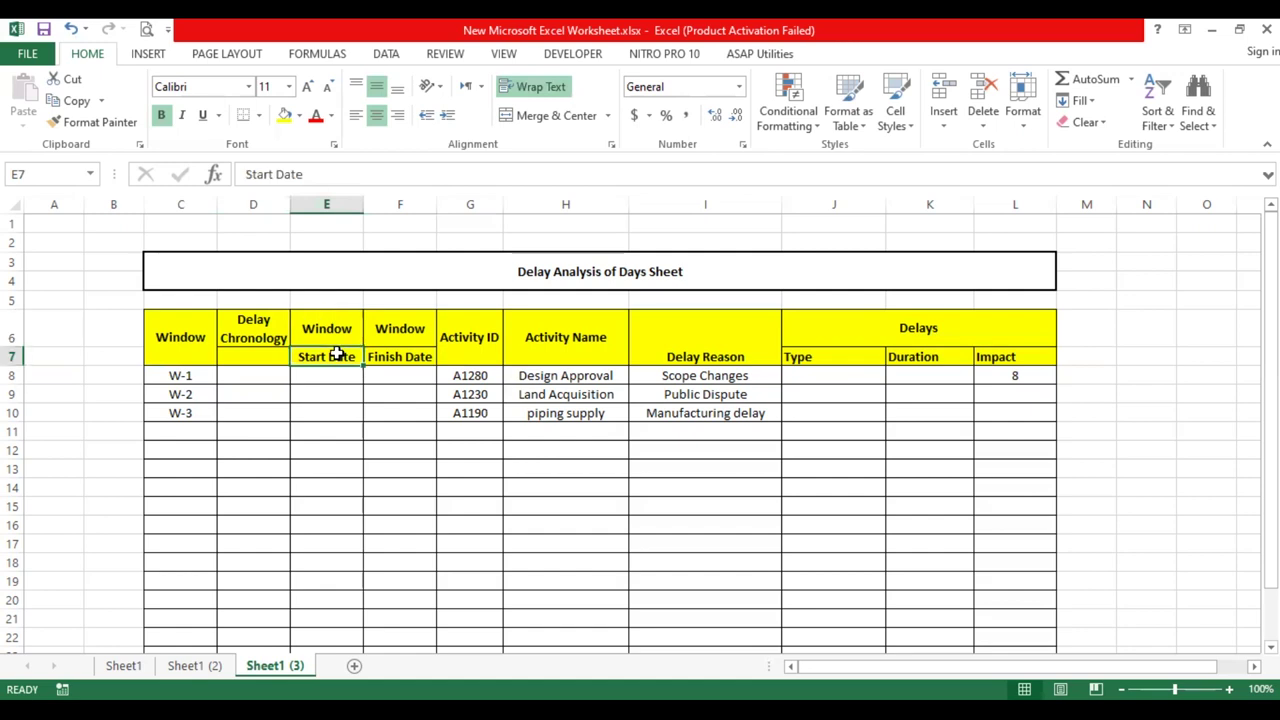
pyautogui.click(410, 353)
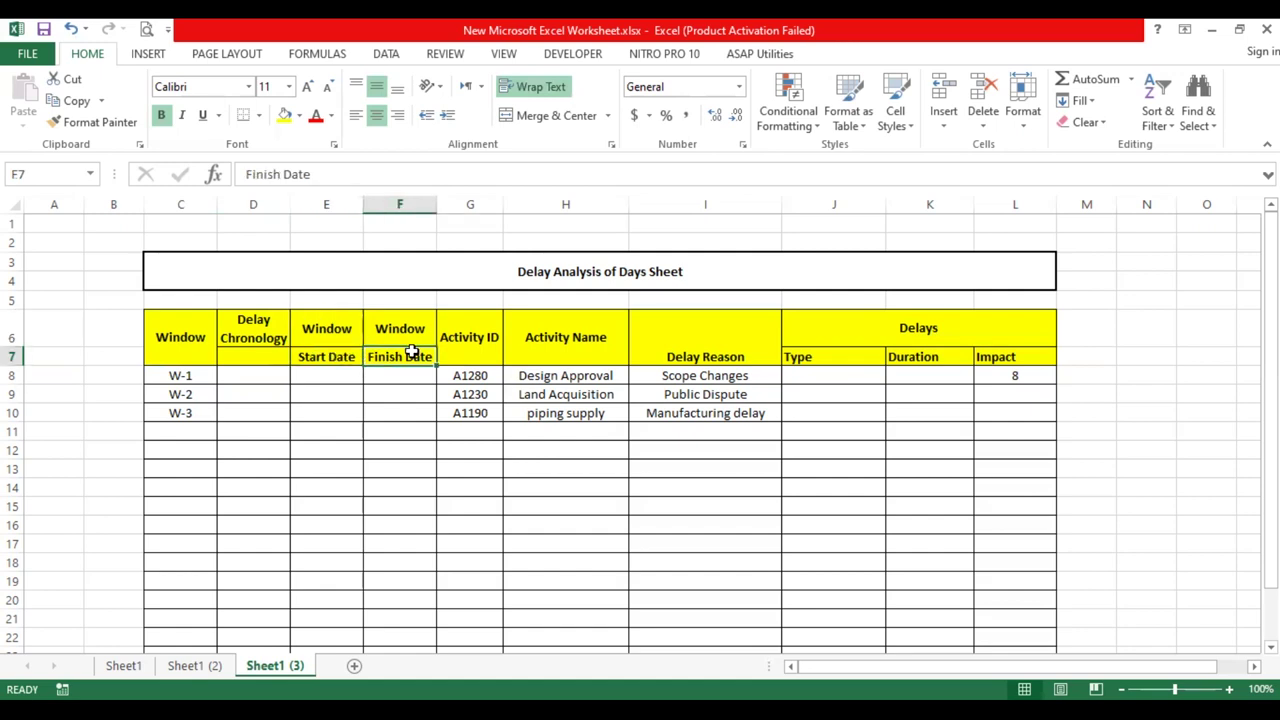
# Examine the activity IDs, activity names, delay reasons, and the delay type, duration and impact columns of the table.
pyautogui.click(470, 350)
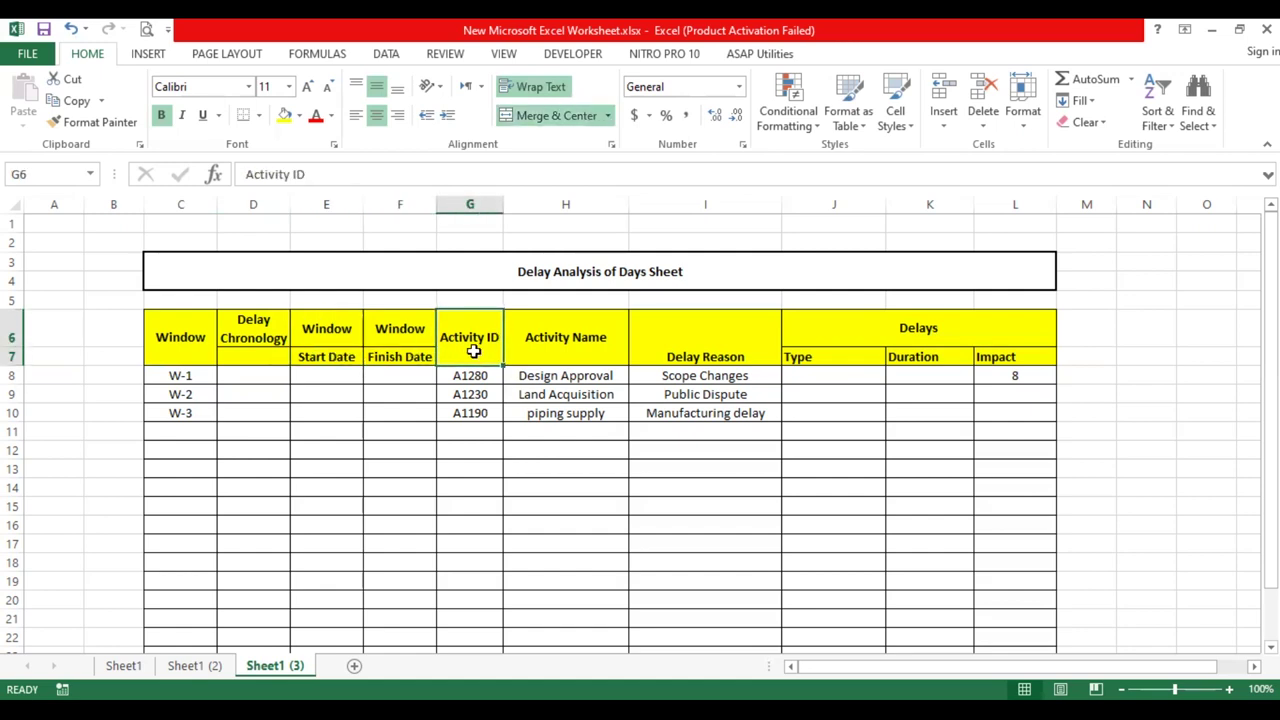
pyautogui.click(479, 376)
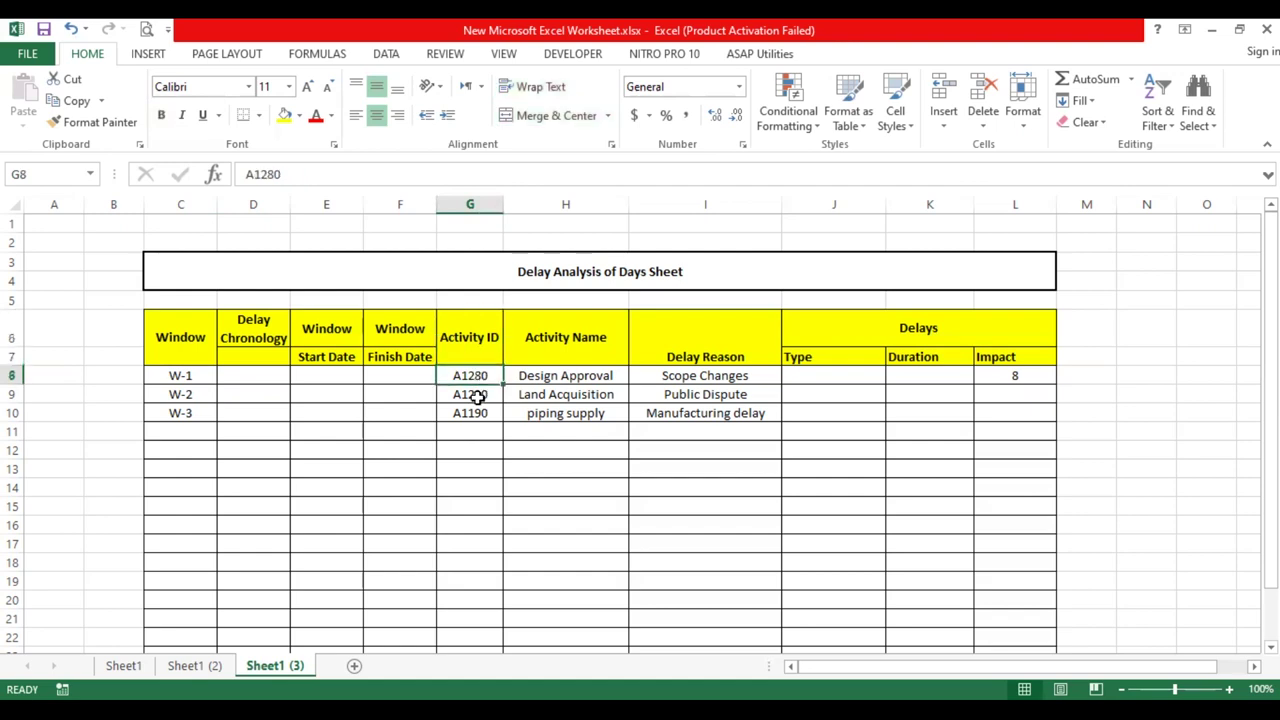
pyautogui.click(478, 396)
pyautogui.click(477, 412)
pyautogui.click(571, 375)
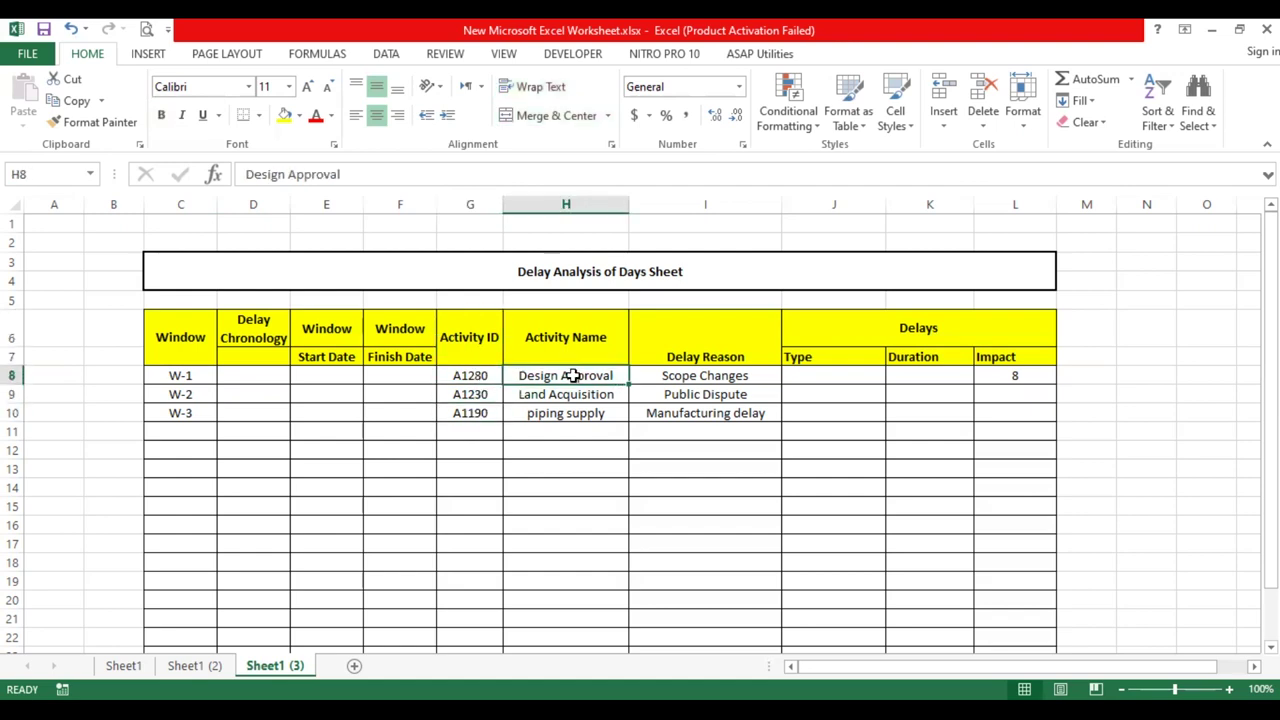
pyautogui.click(574, 391)
pyautogui.click(752, 374)
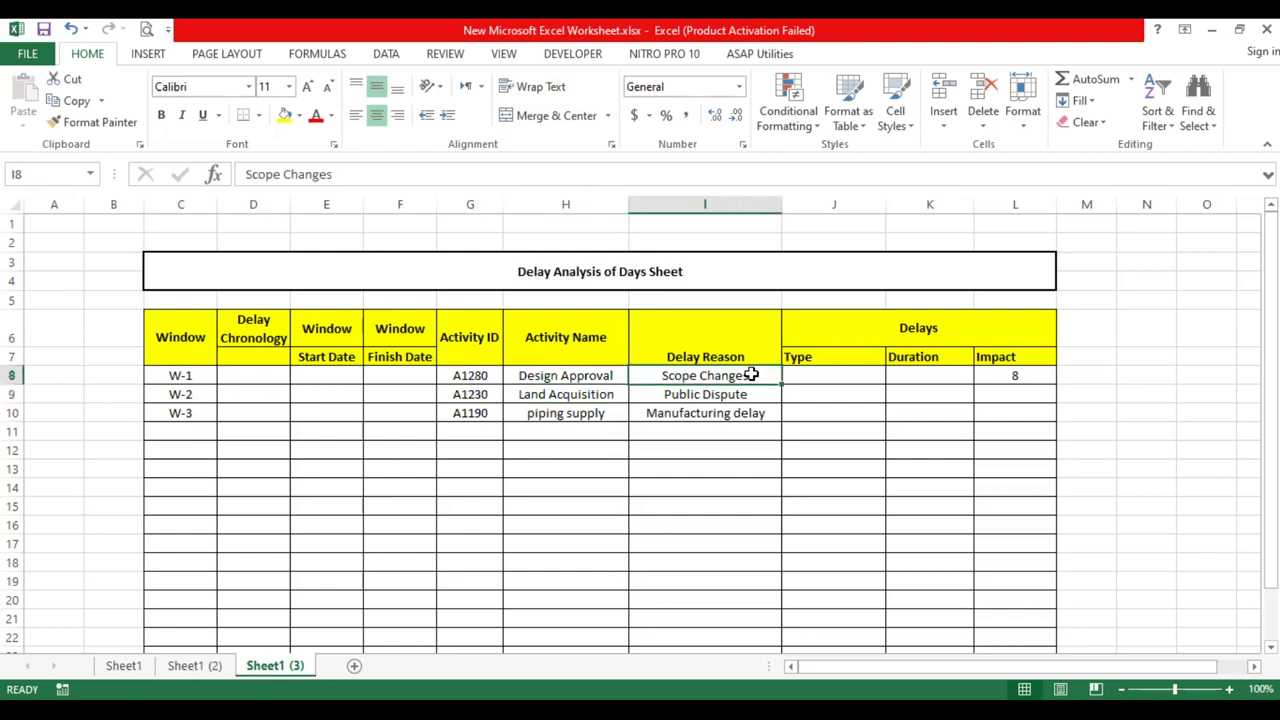
pyautogui.click(830, 375)
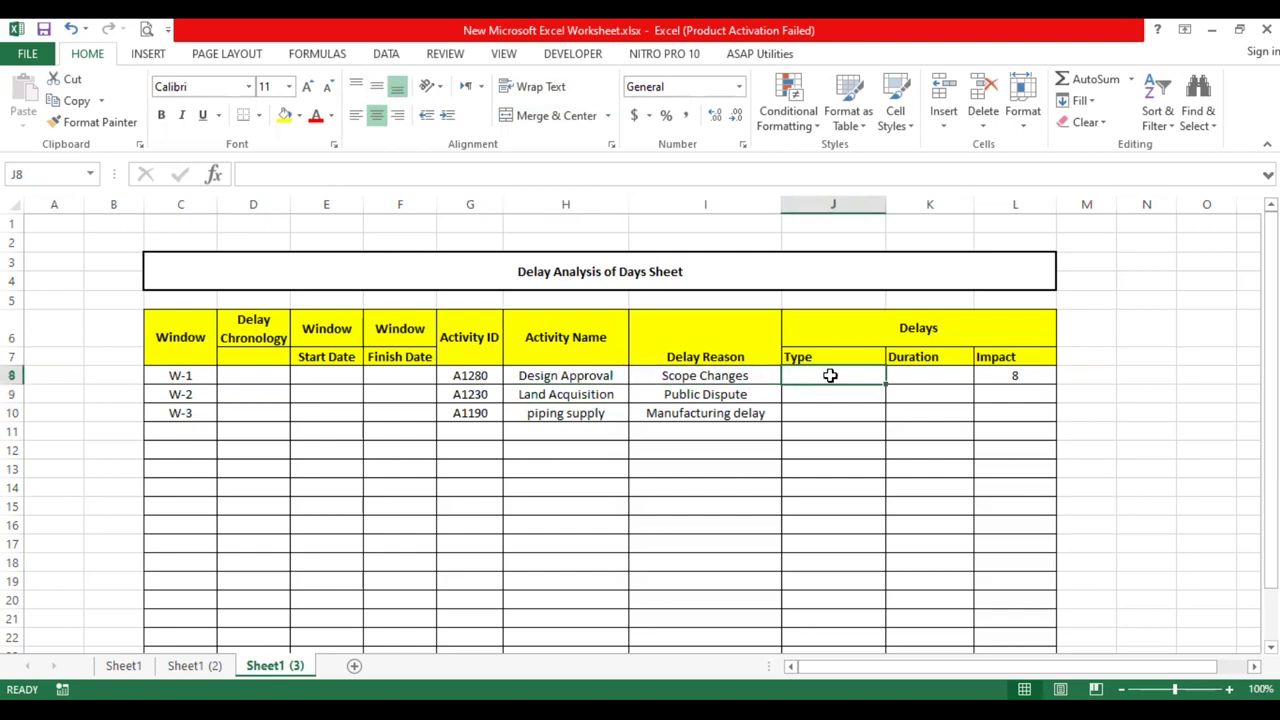
pyautogui.click(920, 372)
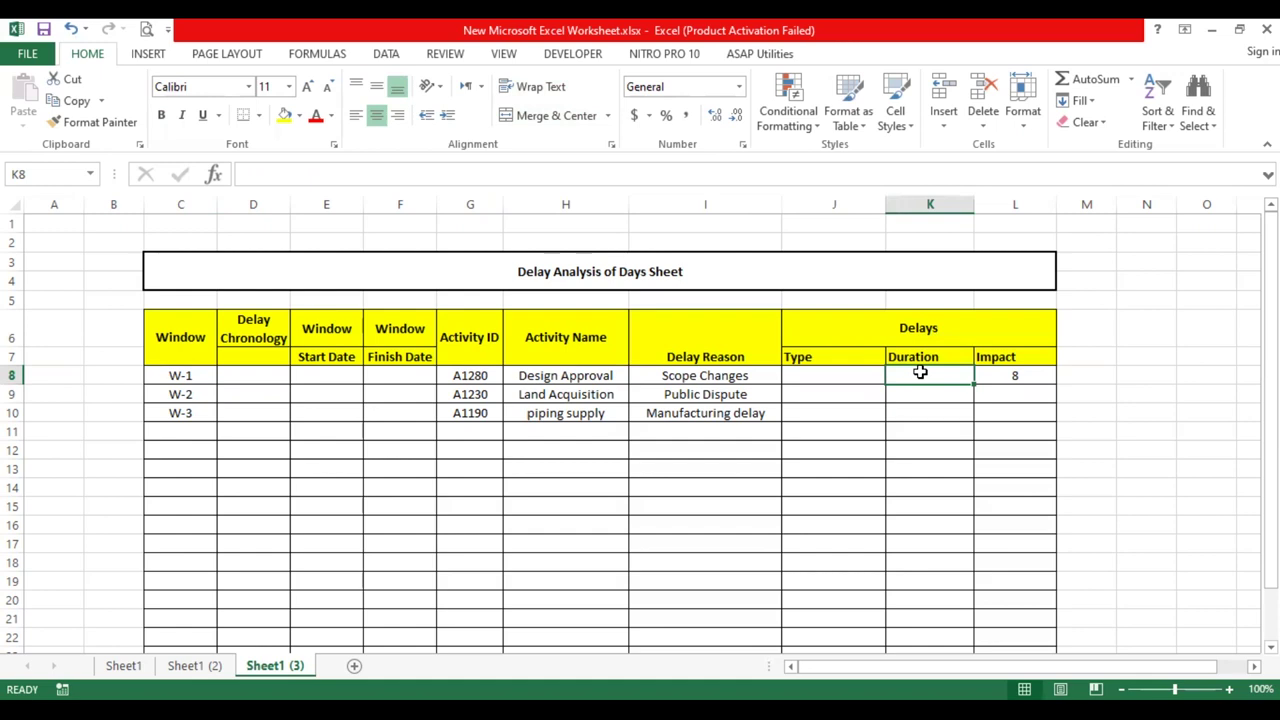
pyautogui.click(1051, 374)
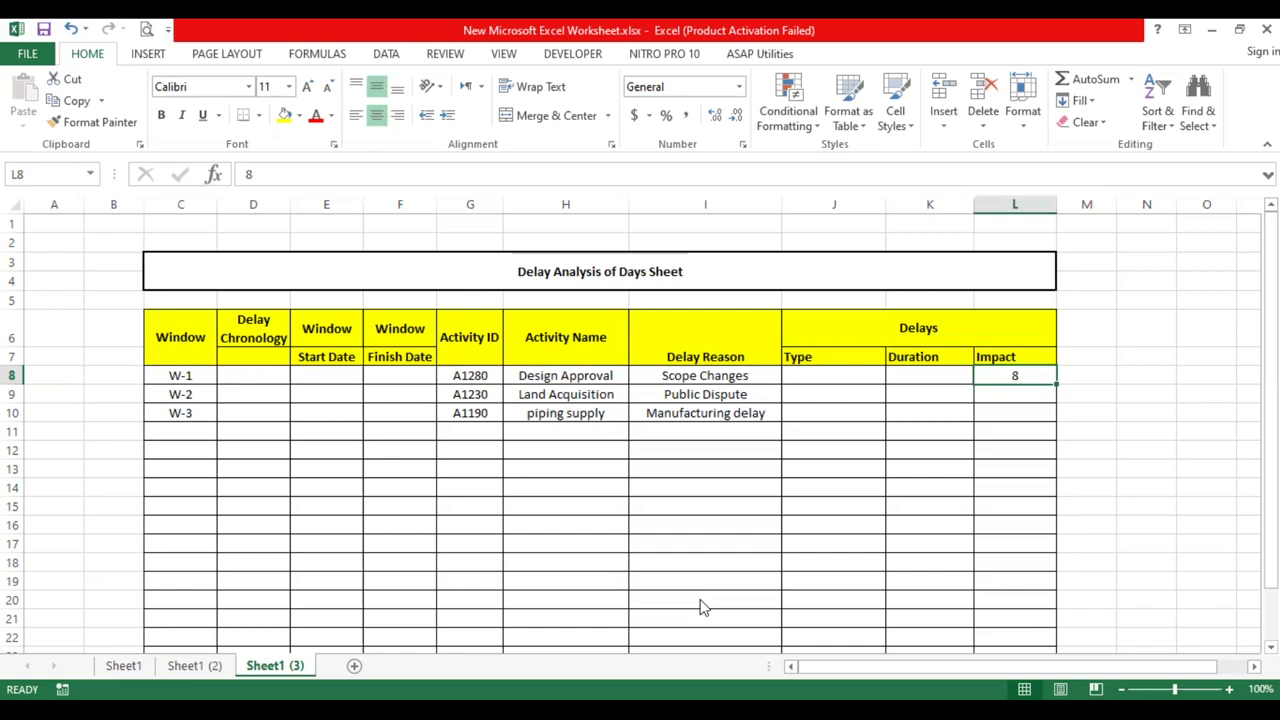
# Switch to Primavera P6 and check the project's maintained and assigned baselines and the Project Delay Events group.
pyautogui.hotkey('alt', 'Tab')
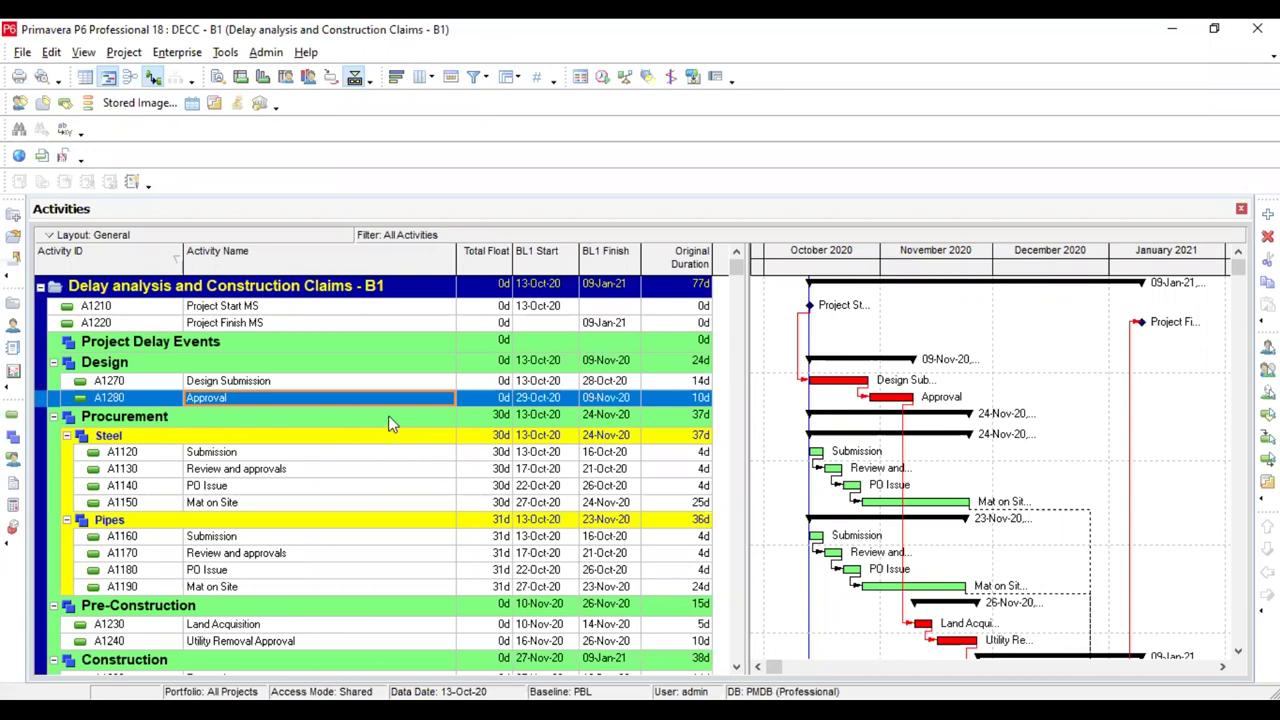
pyautogui.click(124, 52)
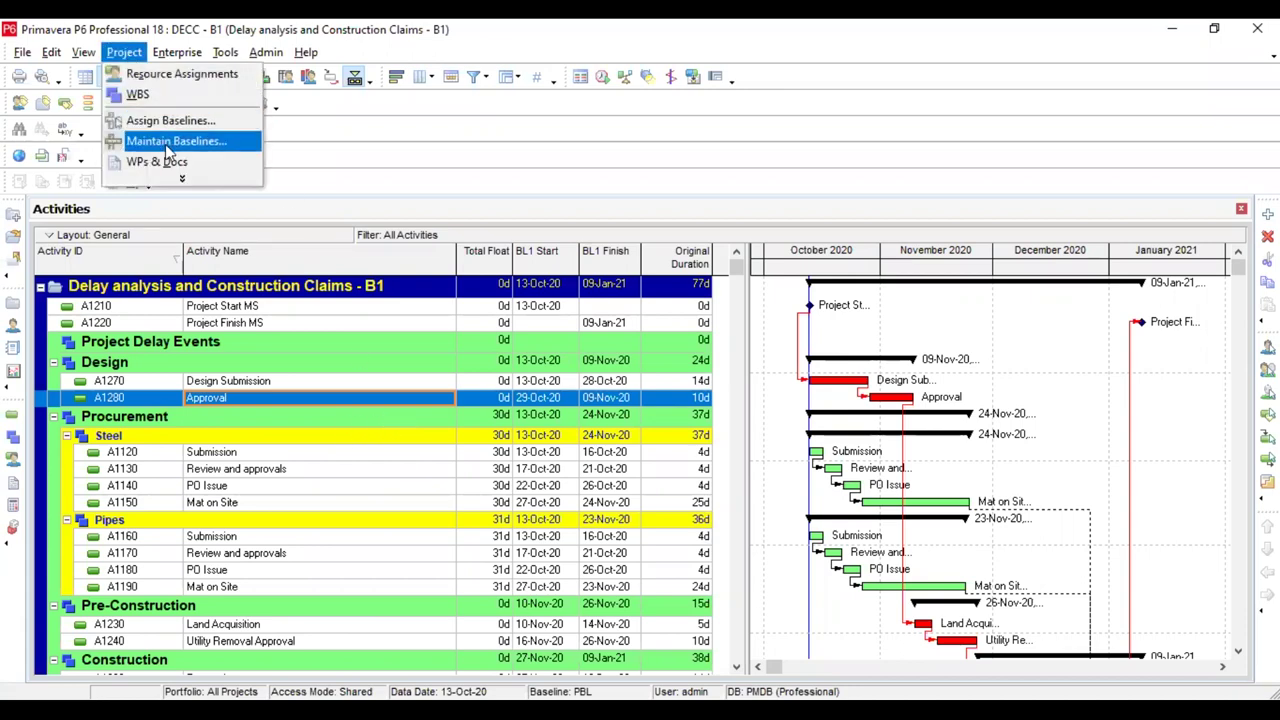
pyautogui.click(166, 146)
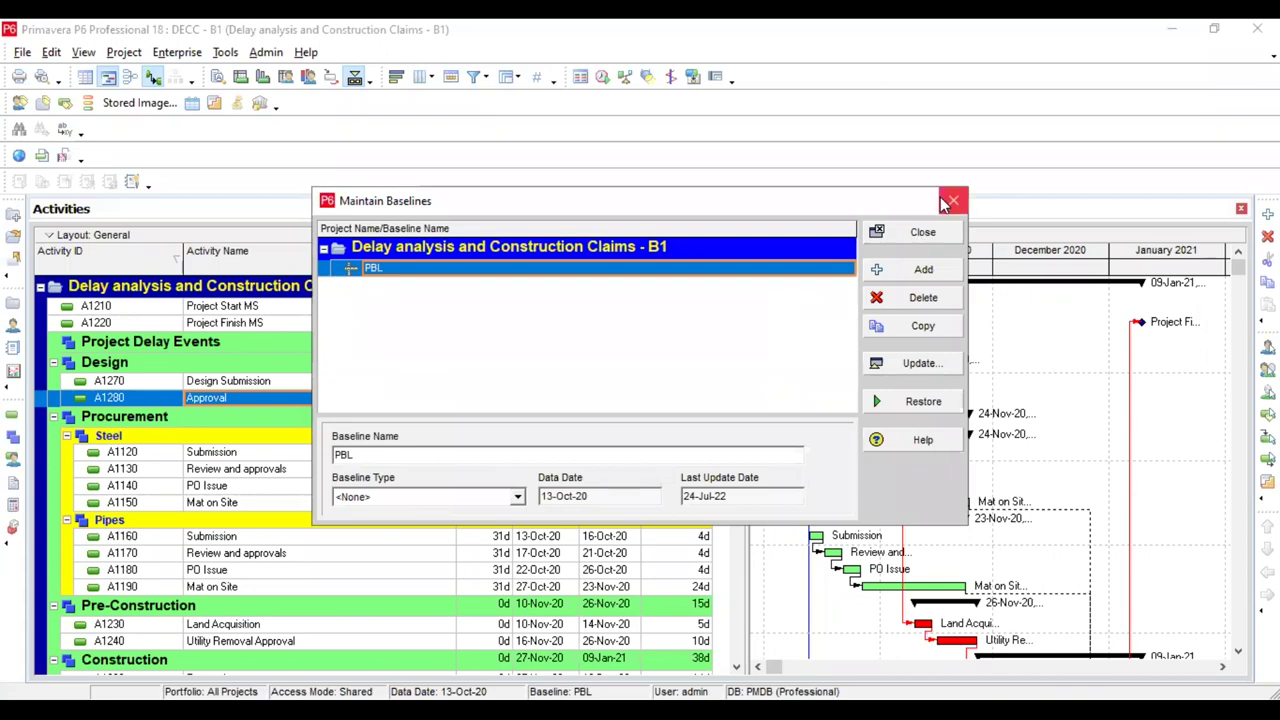
pyautogui.click(947, 203)
pyautogui.click(124, 52)
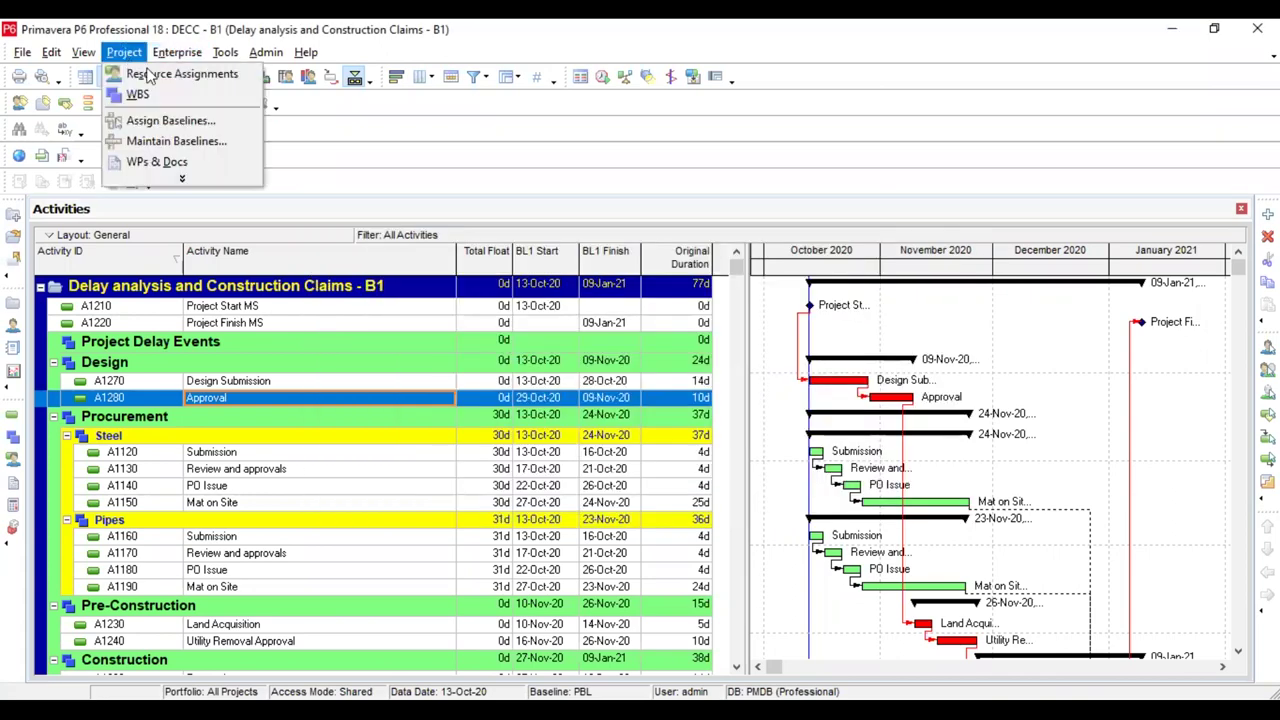
pyautogui.click(171, 127)
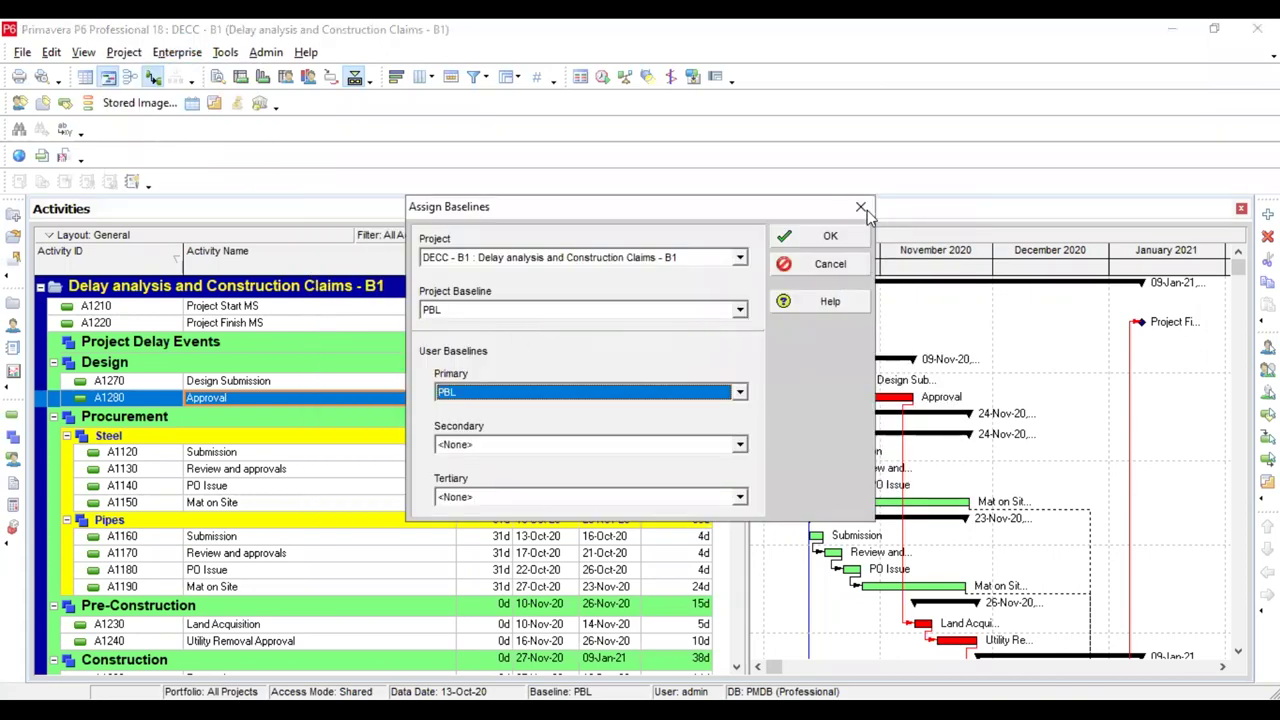
pyautogui.click(862, 209)
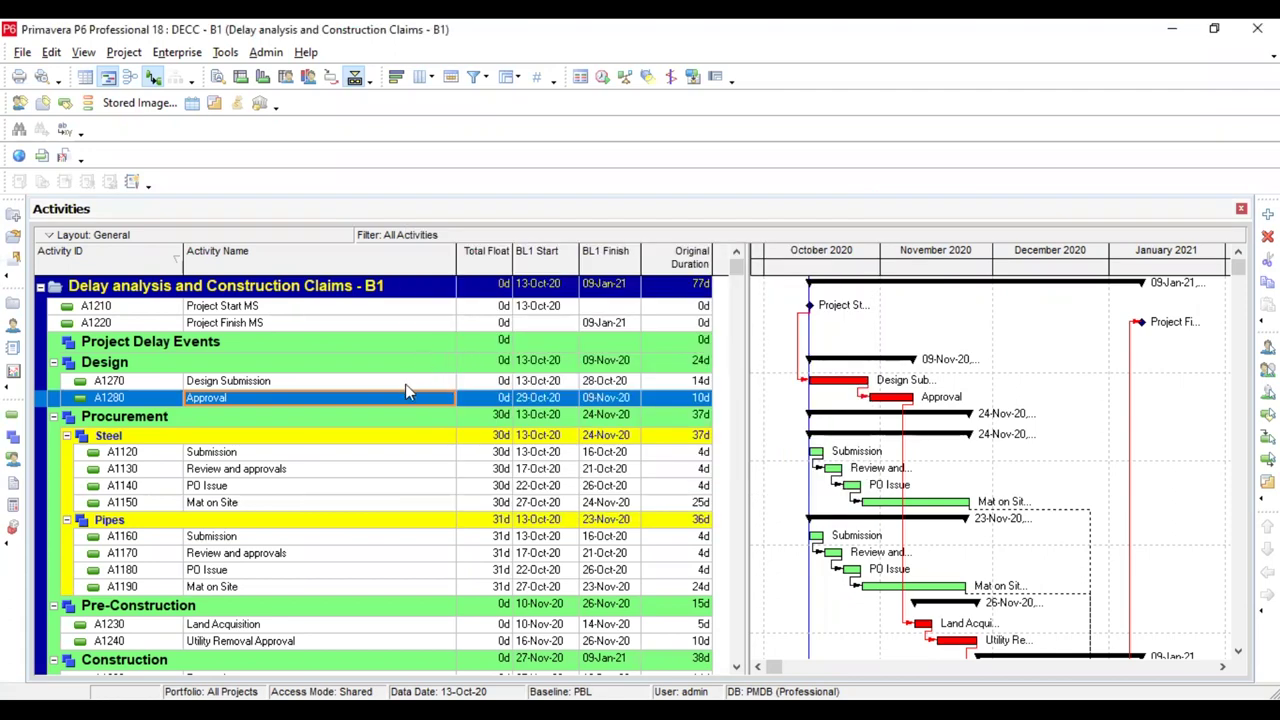
pyautogui.click(200, 343)
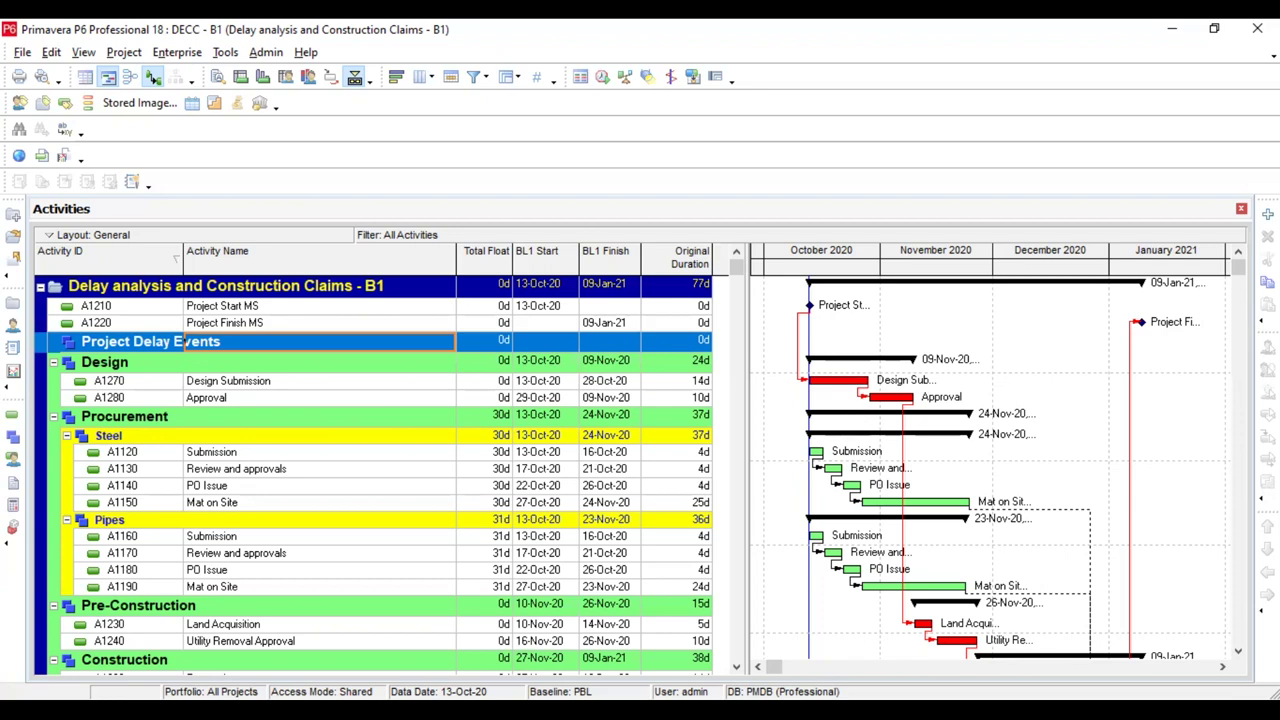
# Switch to Excel and enter d1 as the delay chronology of window W-1.
pyautogui.hotkey('alt', 'Tab')
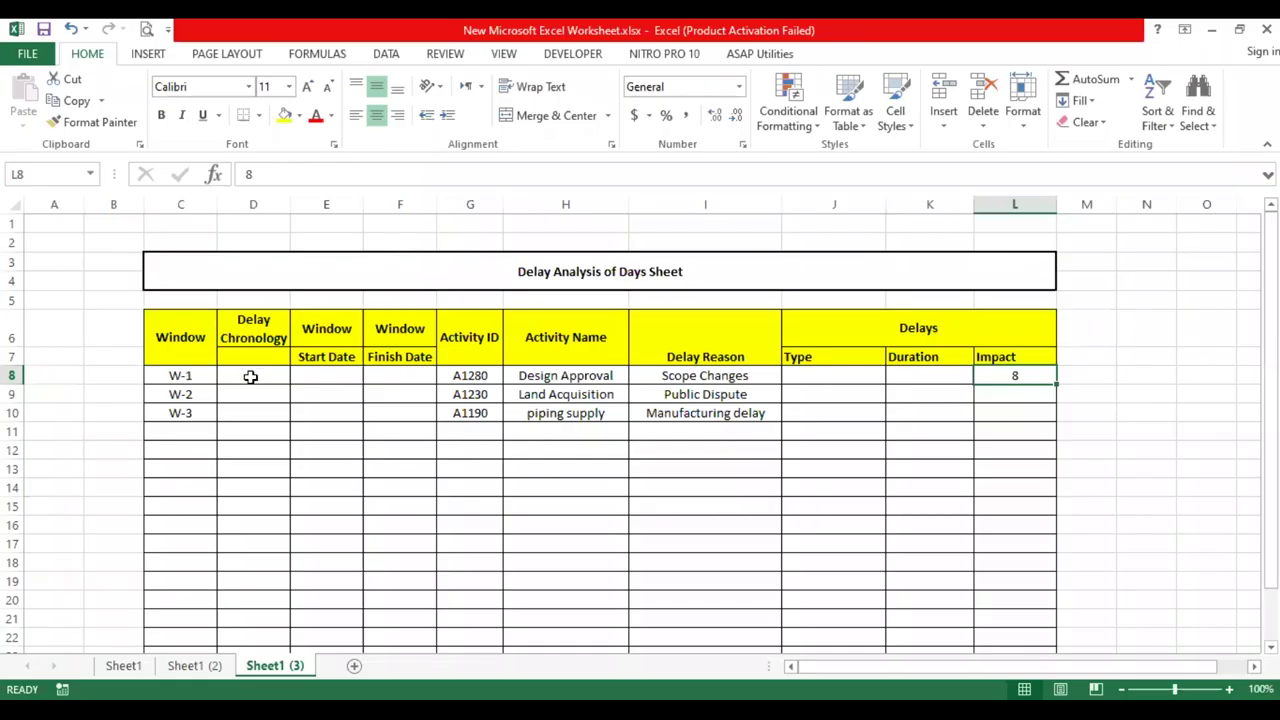
pyautogui.click(250, 376)
pyautogui.write('d1')
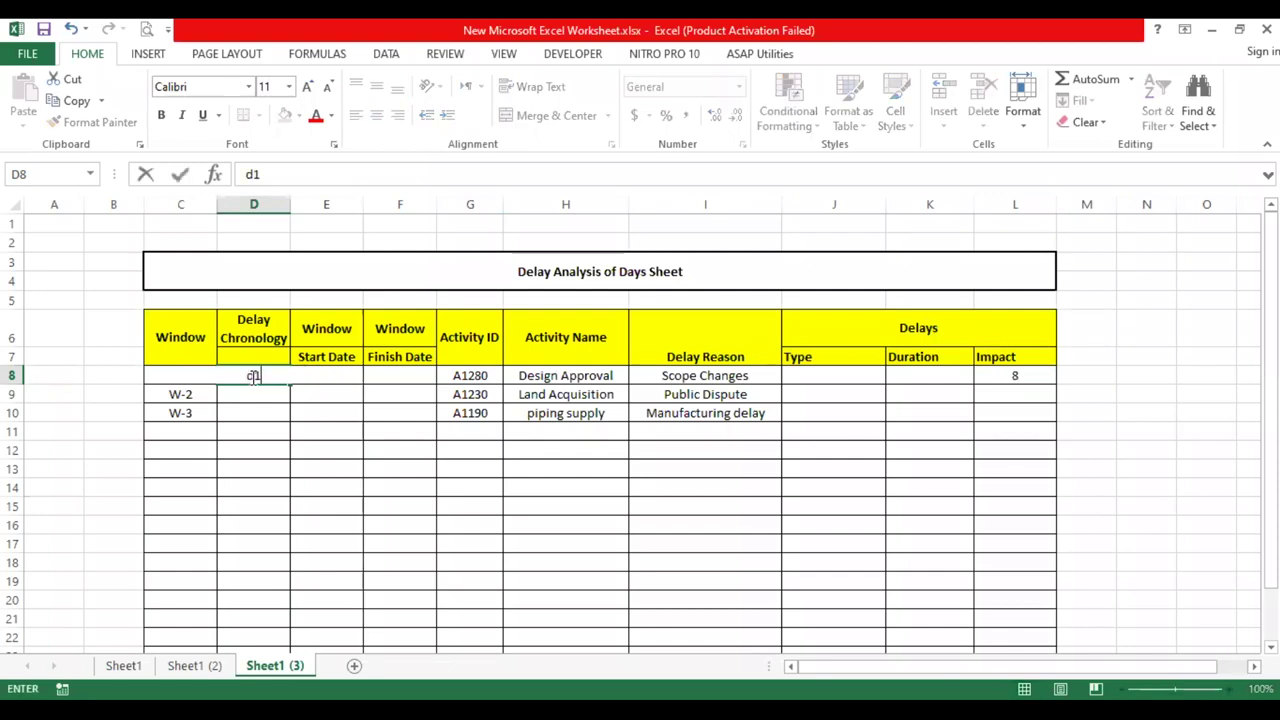
pyautogui.click(368, 450)
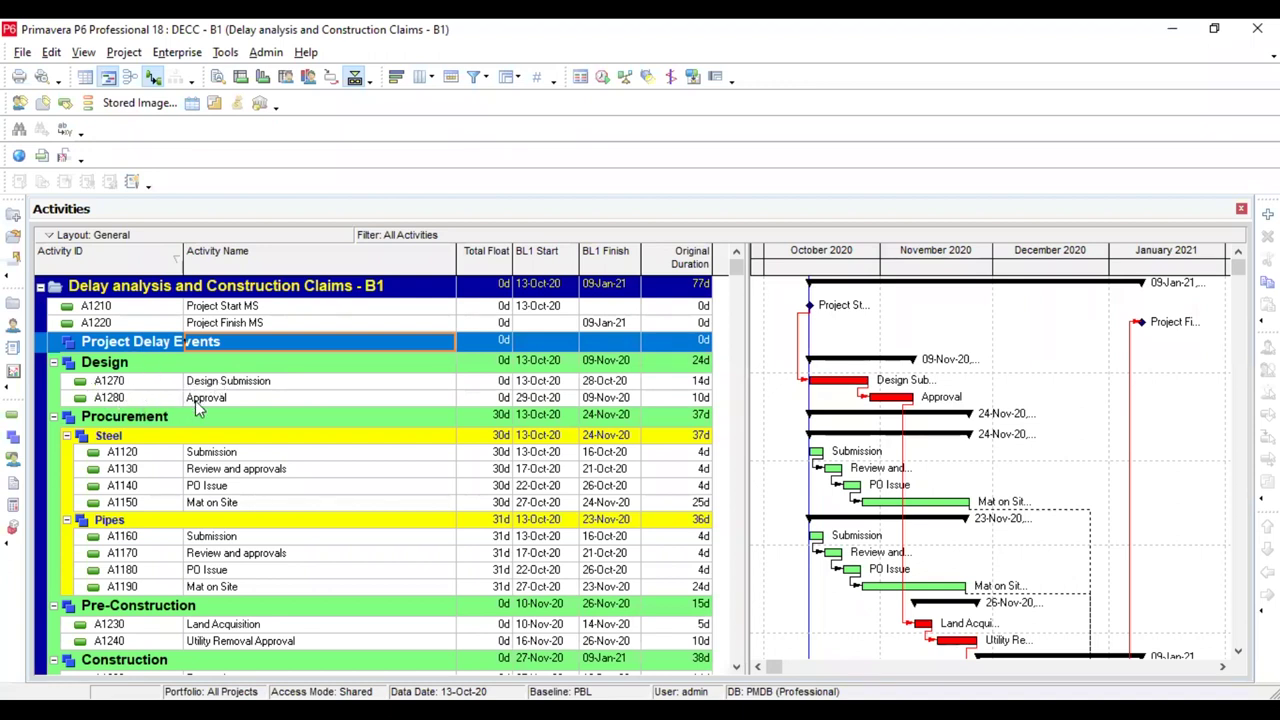
# Add a new activity below Approval in the Design group and name it D1.
pyautogui.click(197, 405)
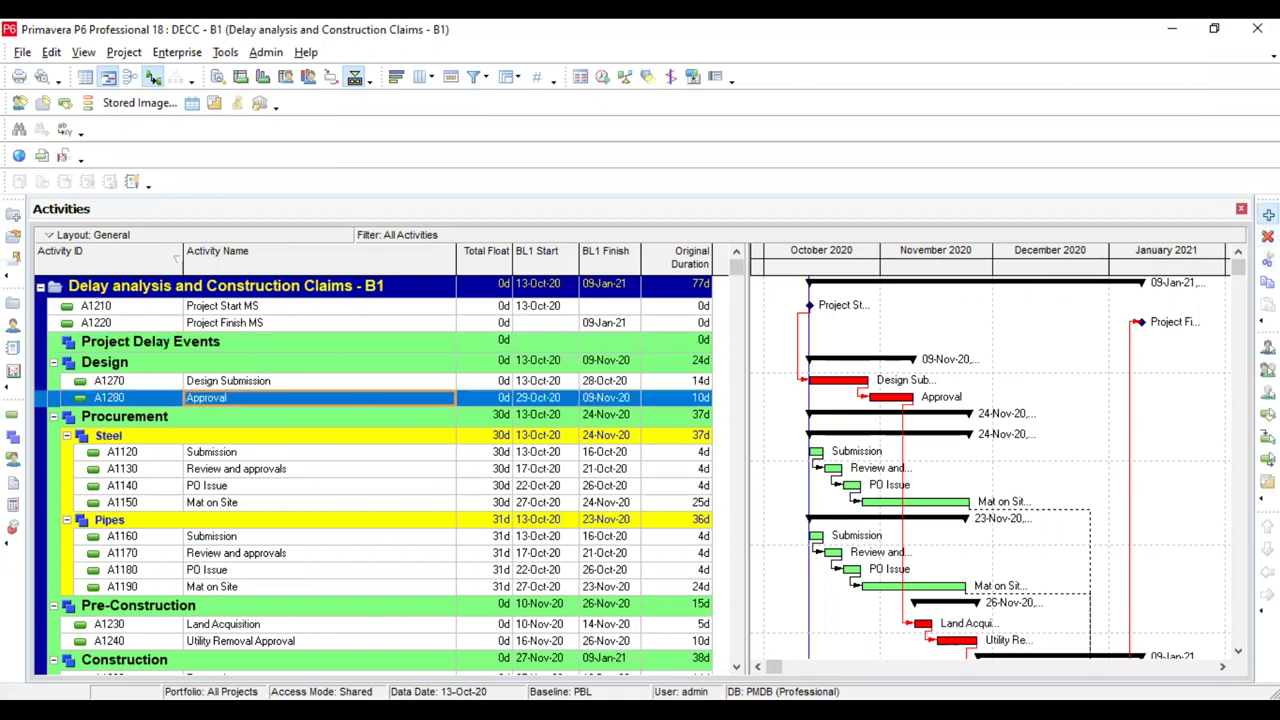
pyautogui.click(1267, 214)
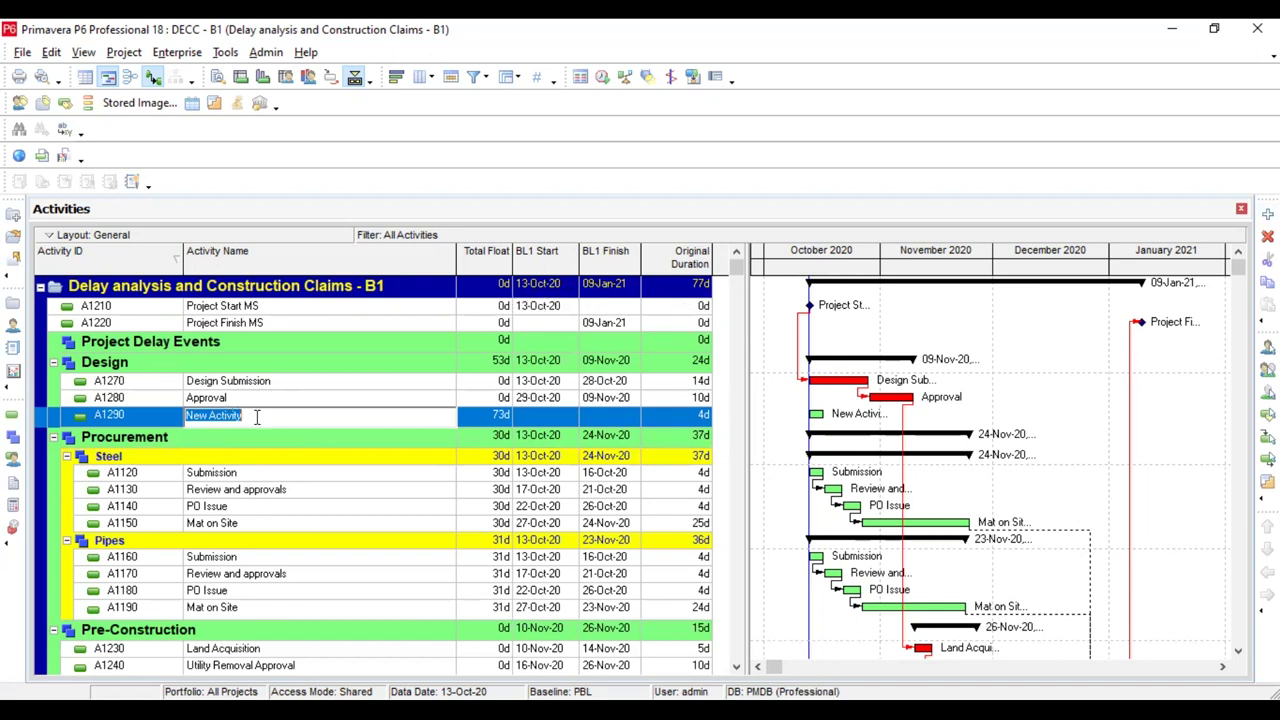
pyautogui.write('D1')
# Change the D1 activity's ID to A1275 so that it sorts between Design Submission and Approval.
pyautogui.click(162, 418)
pyautogui.click(163, 421)
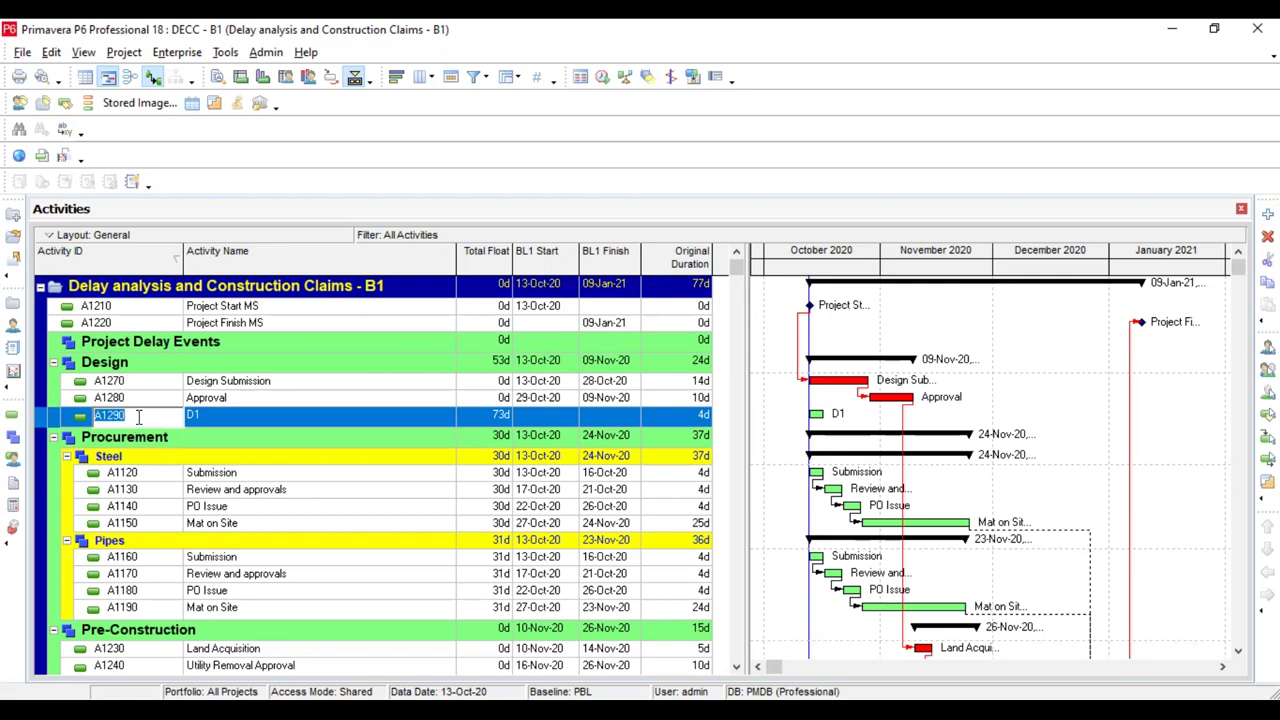
pyautogui.click(139, 418)
pyautogui.press('BackSpace')
pyautogui.press('BackSpace')
pyautogui.write('75')
pyautogui.press('Return')
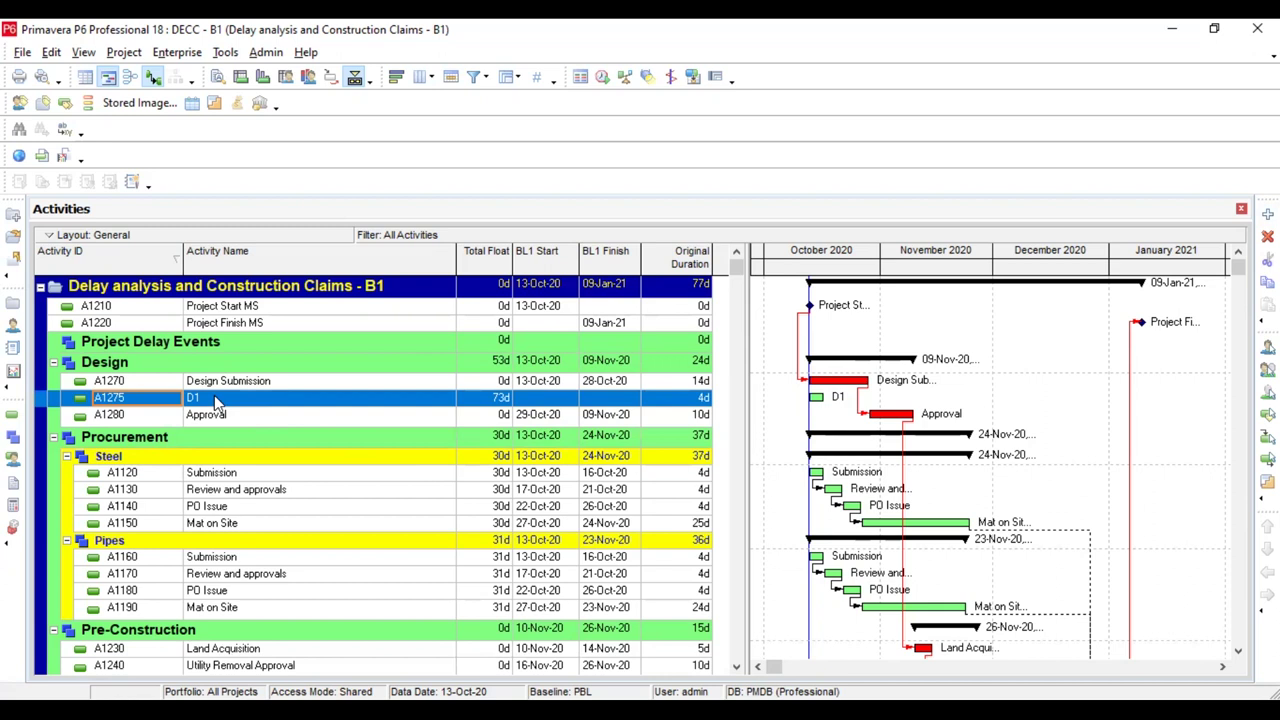
# Set the original duration of activity D1 to 8 days.
pyautogui.click(682, 398)
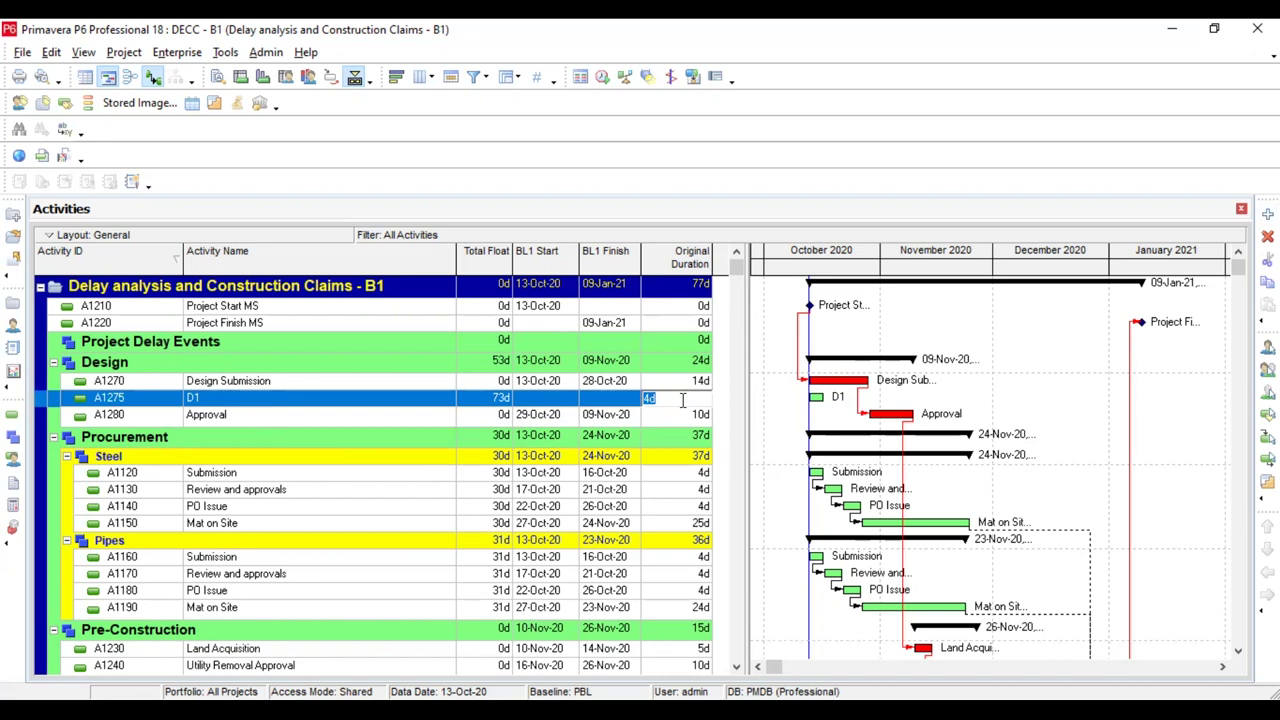
pyautogui.write('8')
pyautogui.press('Return')
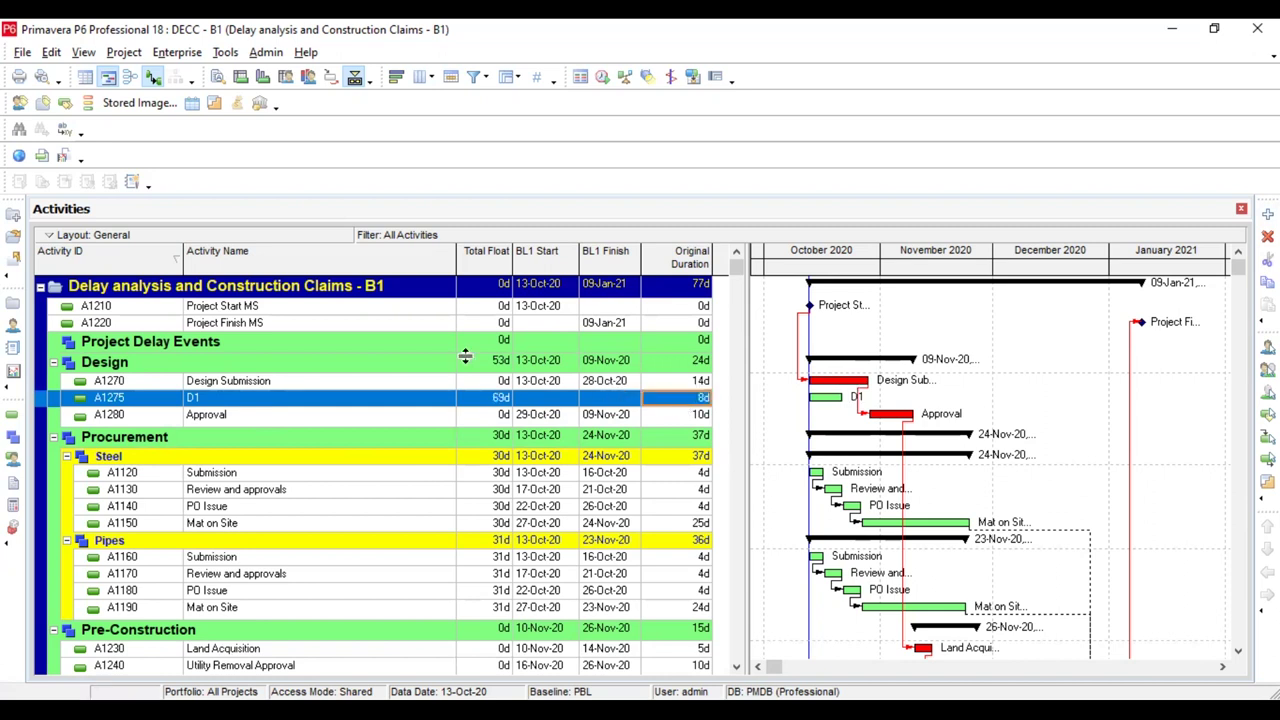
# Show the activity details of Design Submission (A1270) and remove its successor relationship to Approval (A1280).
pyautogui.click(278, 385)
pyautogui.rightClick(281, 393)
pyautogui.click(334, 262)
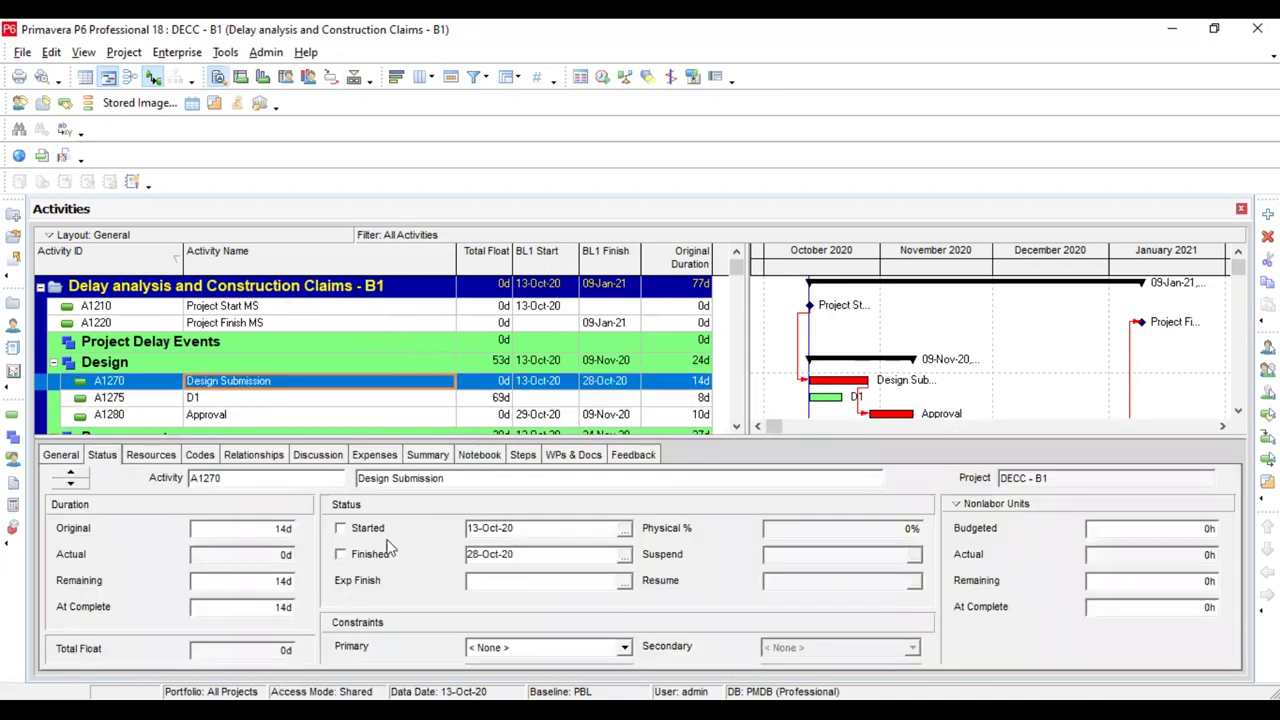
pyautogui.click(253, 455)
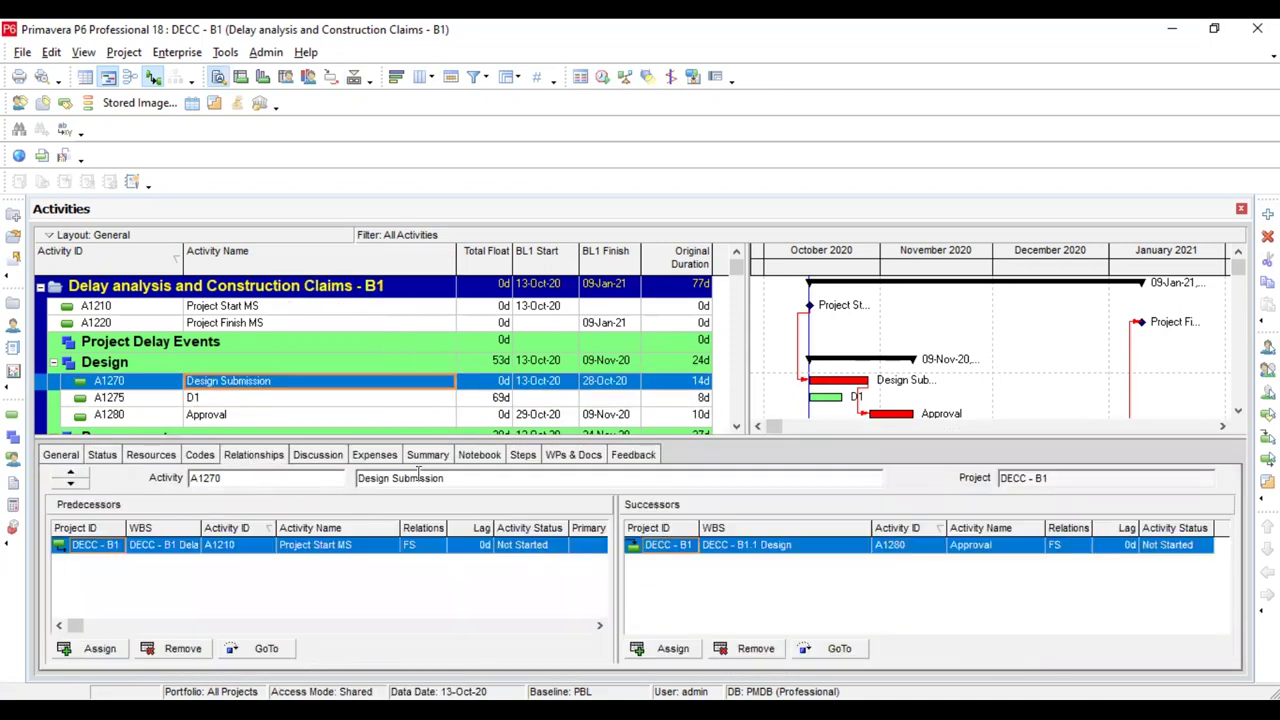
pyautogui.click(758, 649)
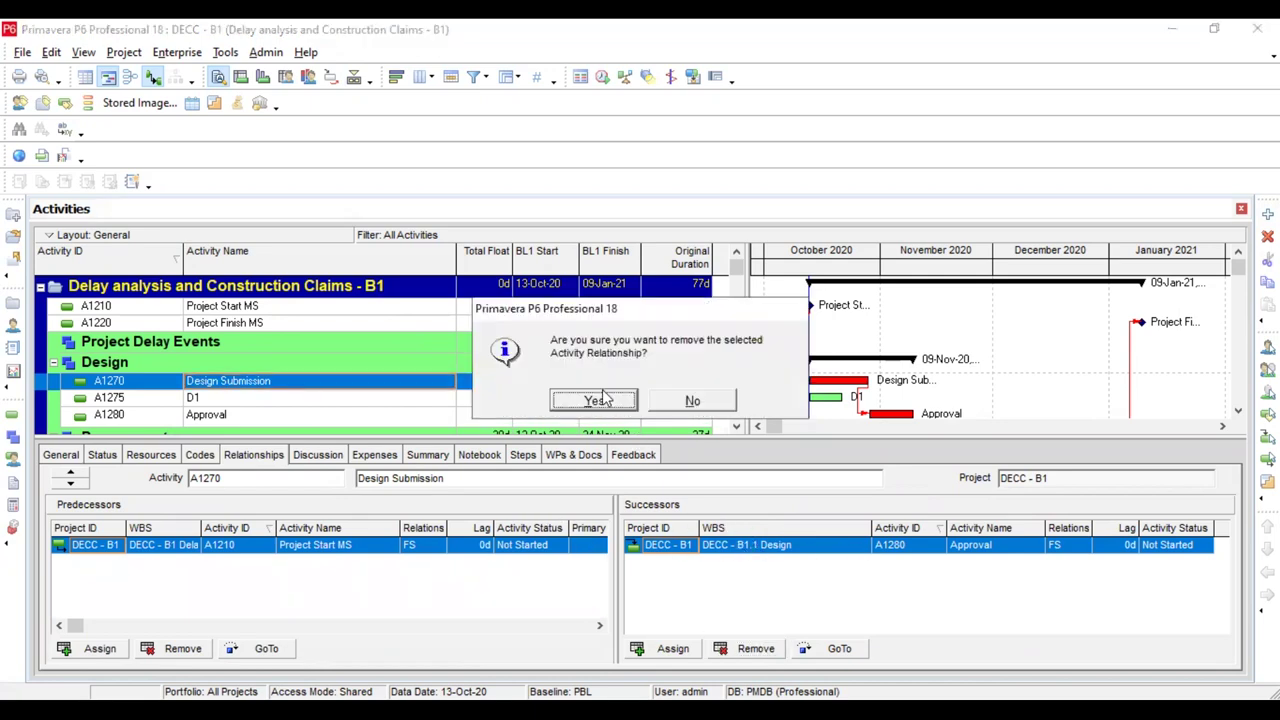
pyautogui.click(598, 400)
# Assign activity D1 (A1275) as the successor of Design Submission.
pyautogui.click(665, 648)
pyautogui.click(595, 355)
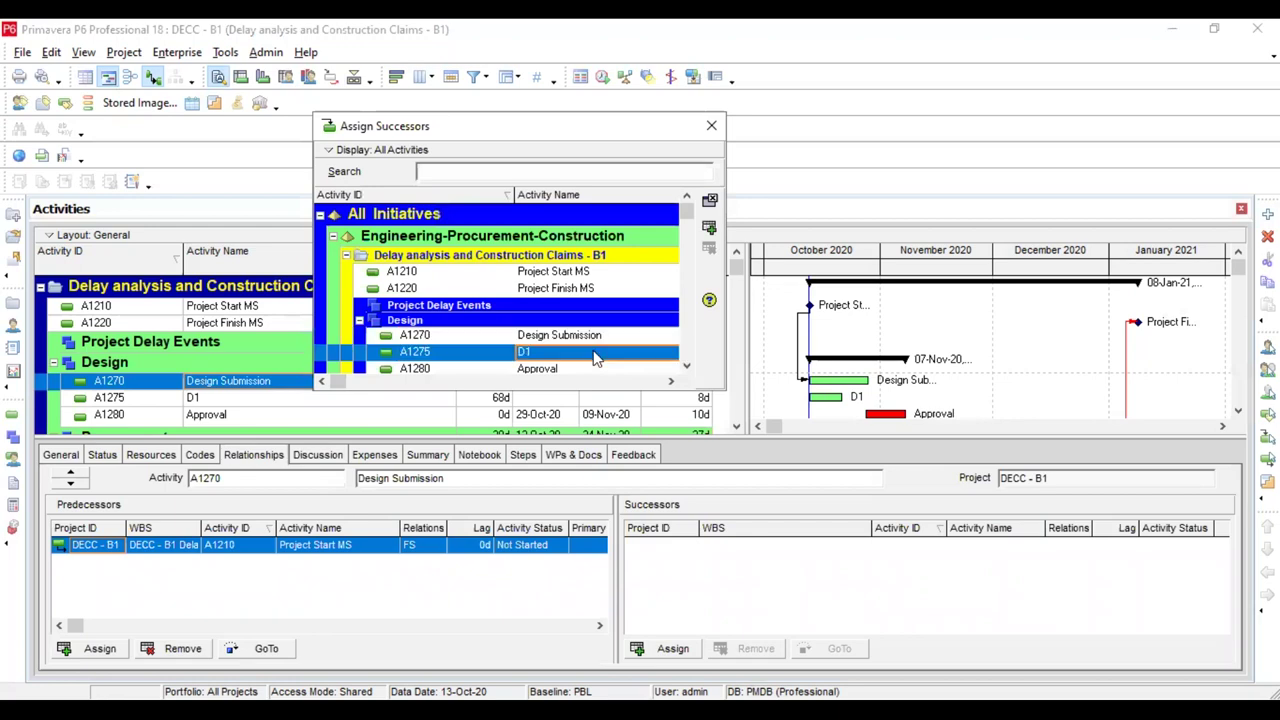
pyautogui.click(709, 227)
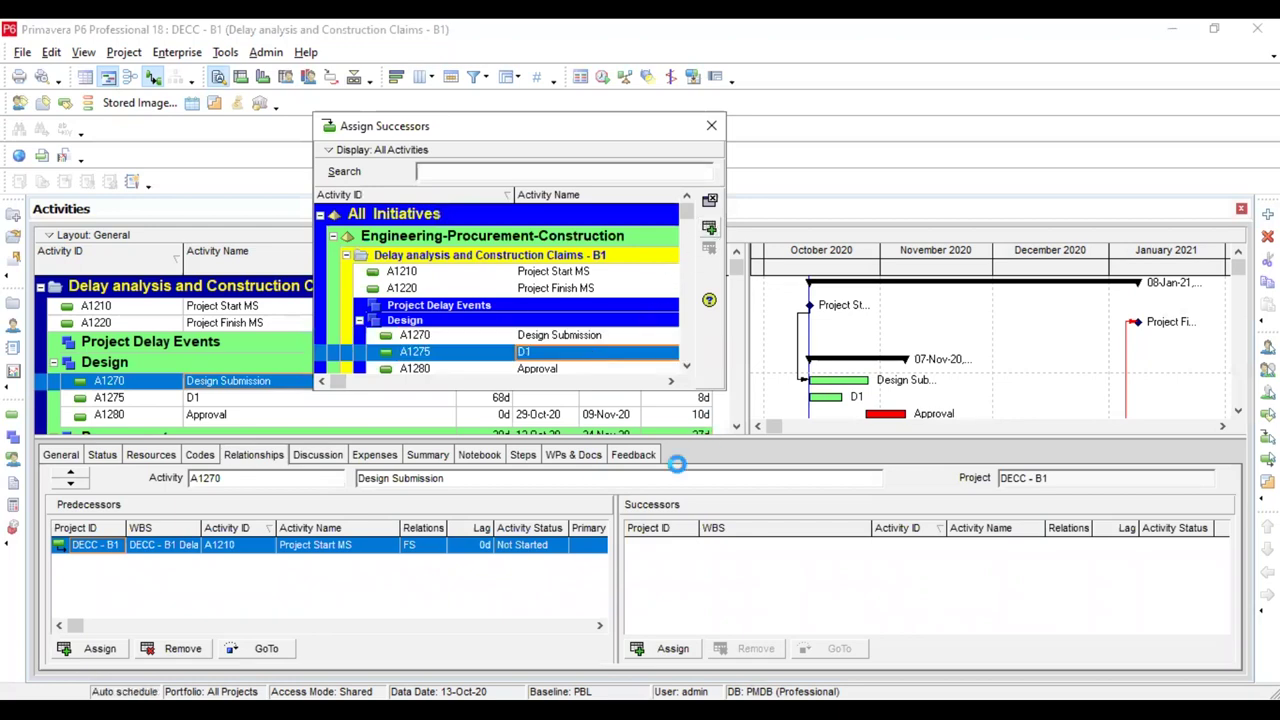
# Assign Approval (A1280) as the successor of D1 and close the successor assignment dialog.
pyautogui.click(217, 400)
pyautogui.click(660, 649)
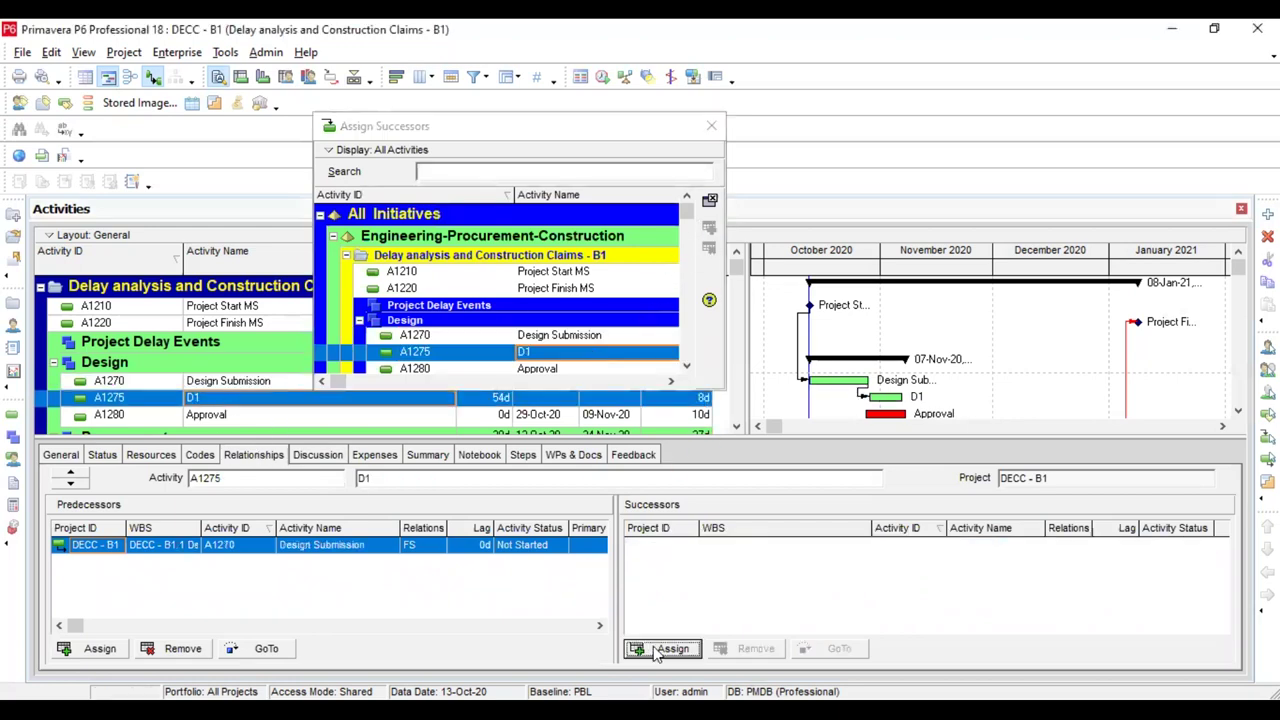
pyautogui.click(553, 369)
pyautogui.click(709, 227)
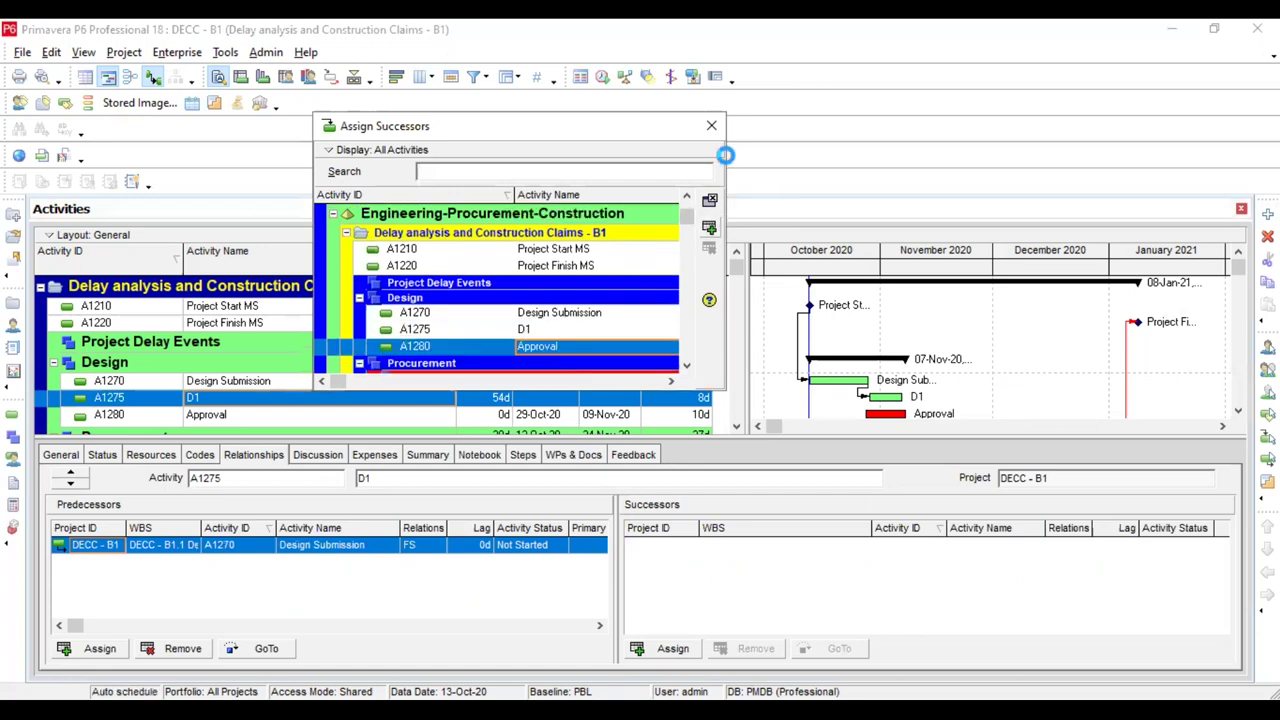
pyautogui.click(712, 126)
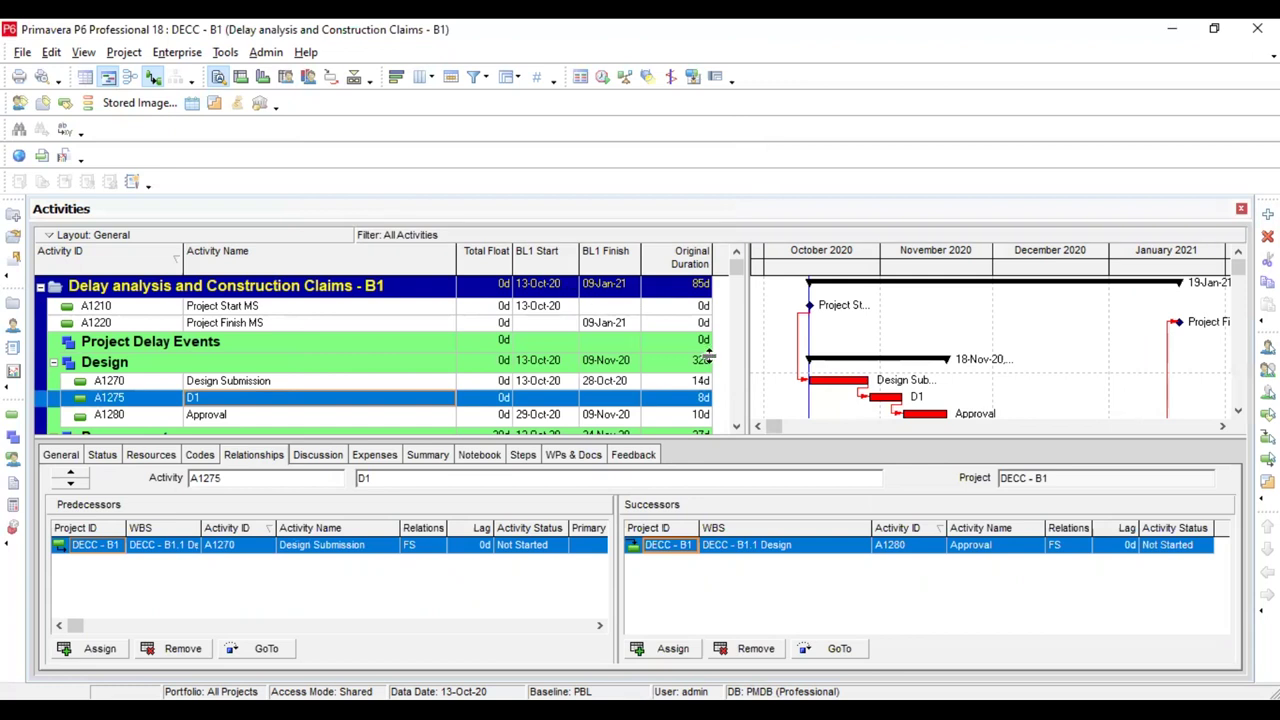
pyautogui.click(742, 430)
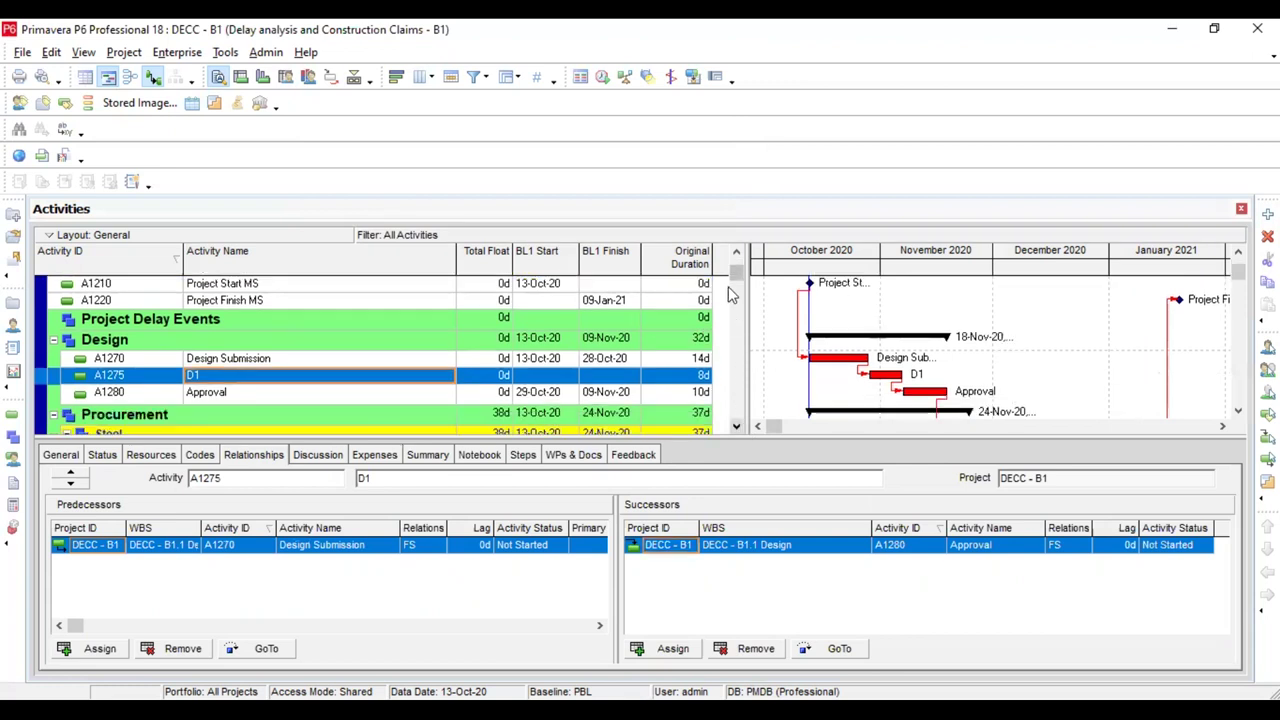
pyautogui.scroll(1, 733, 296)
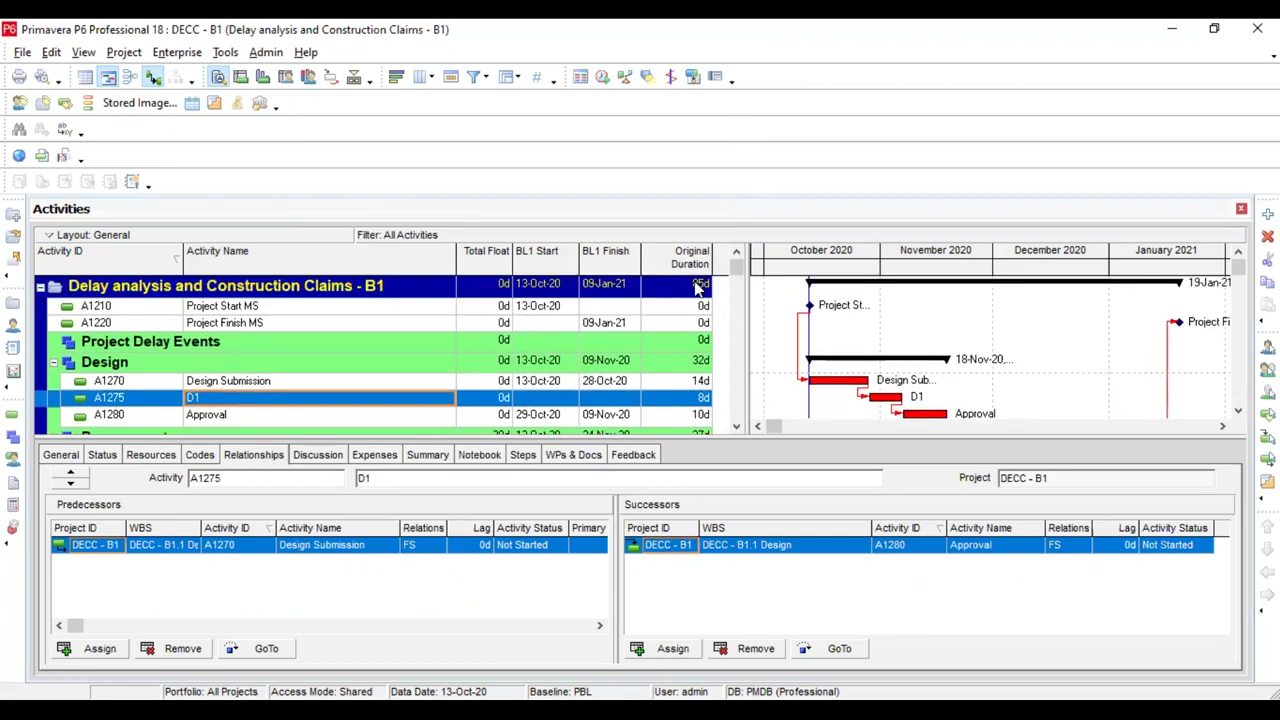
pyautogui.scroll(-1, 708, 372)
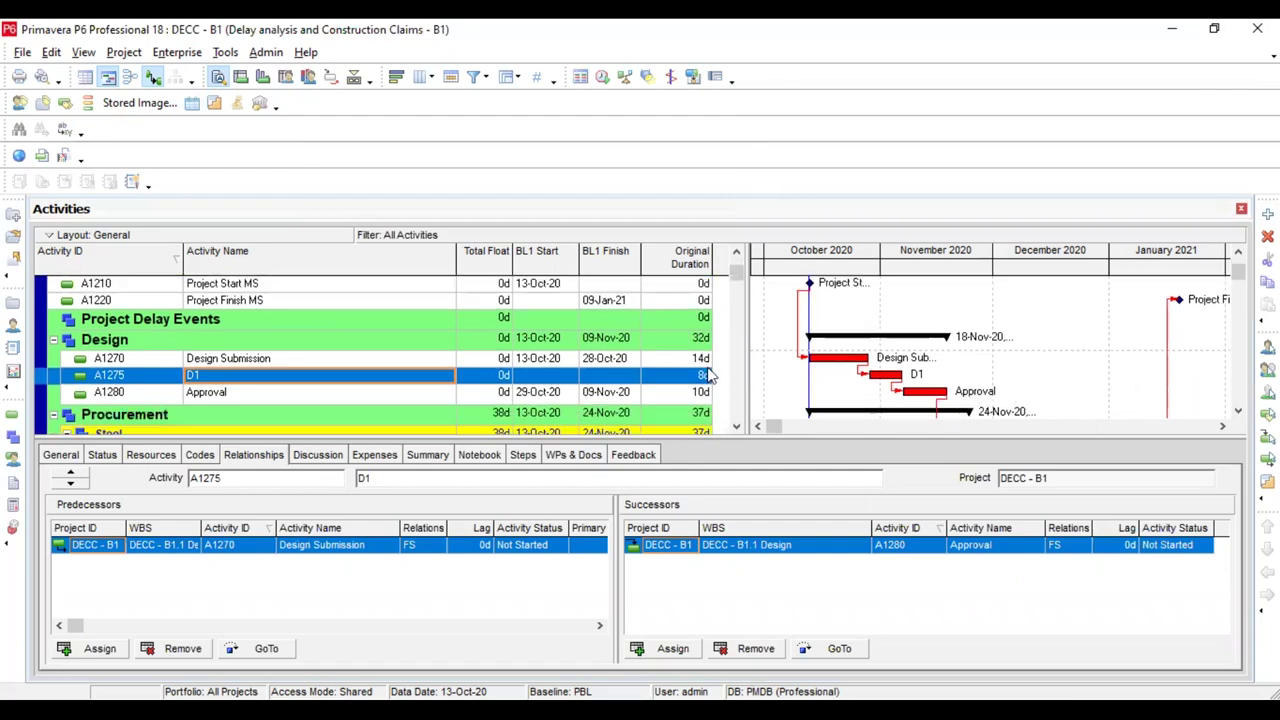
pyautogui.scroll(1, 708, 372)
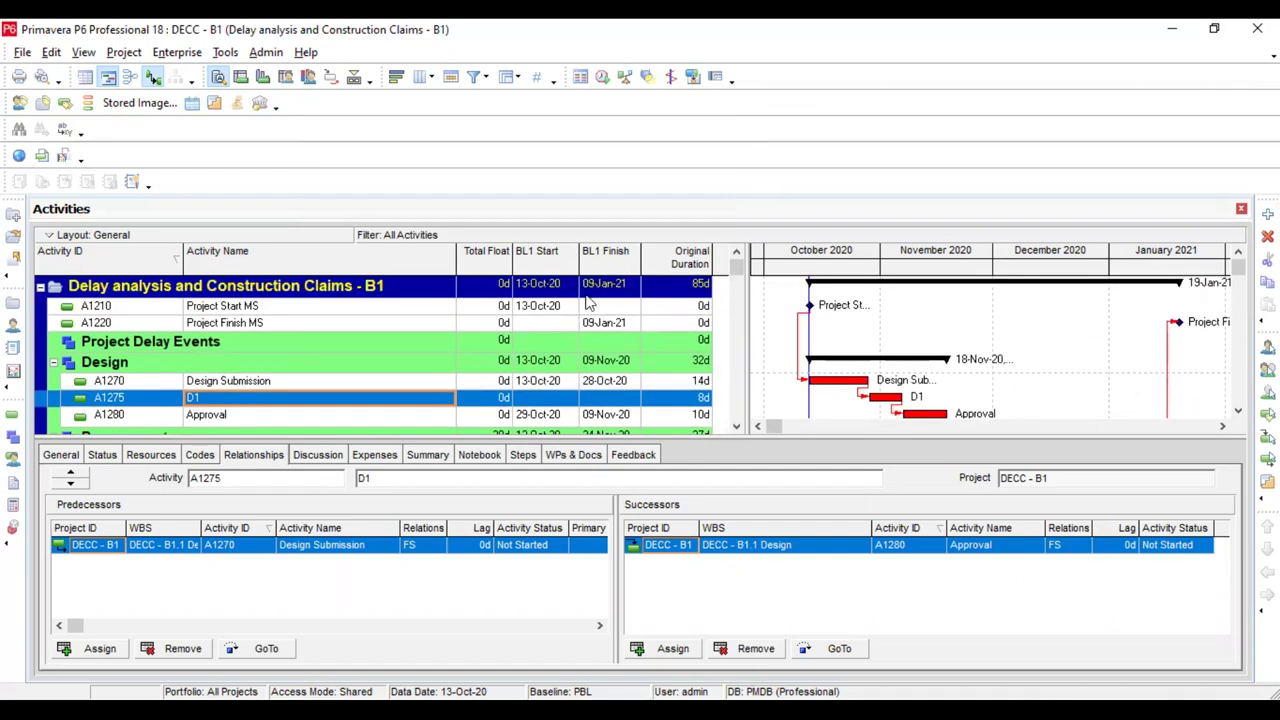